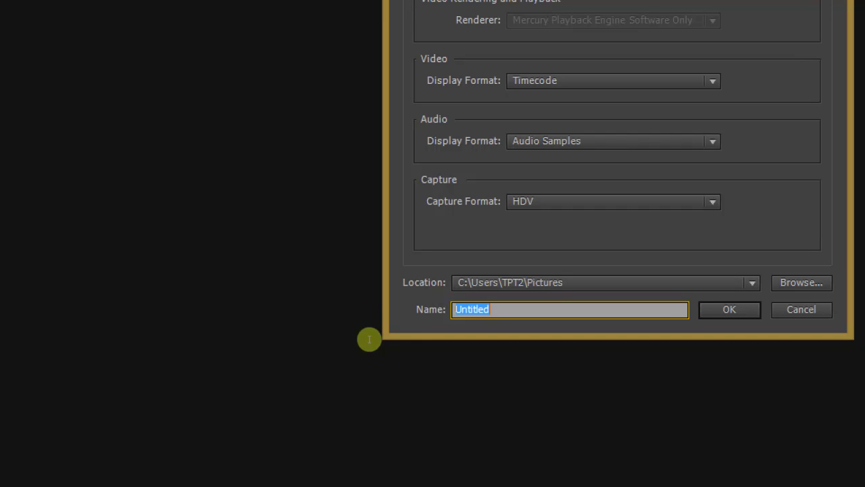
# - Name the new project Project and create it
pyautogui.click(375, 338)
pyautogui.press('Return')
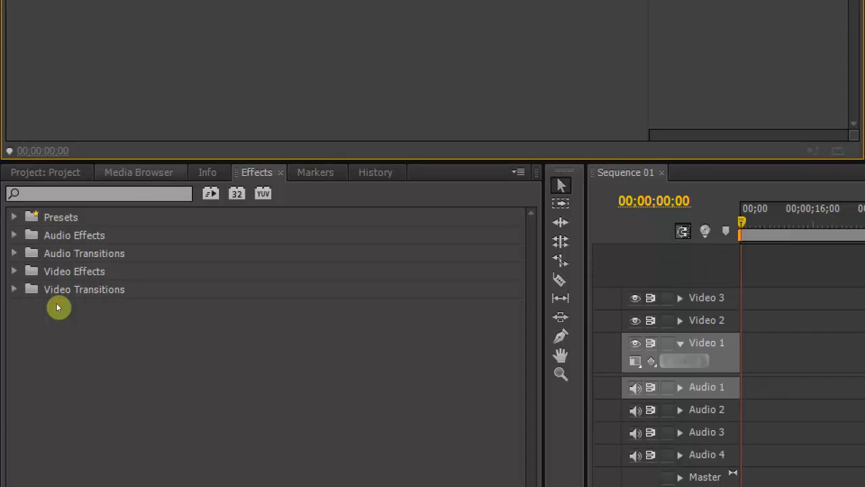
# - Start a new color matte item in the project with video settings of 1280 × 720
pyautogui.hotkey('shift', '8')
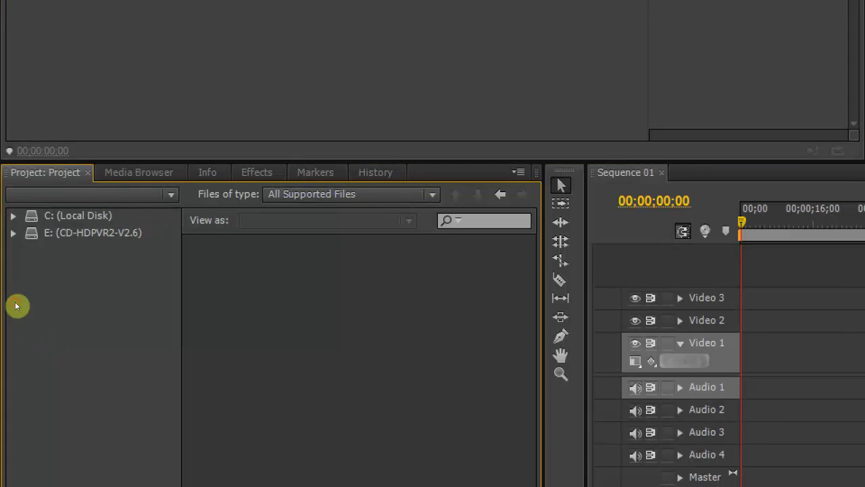
pyautogui.rightClick(120, 371)
pyautogui.press('Down')
pyautogui.press('Down')
pyautogui.press('Right')
pyautogui.press('Up')
pyautogui.press('Up')
pyautogui.press('Up')
pyautogui.press('Up')
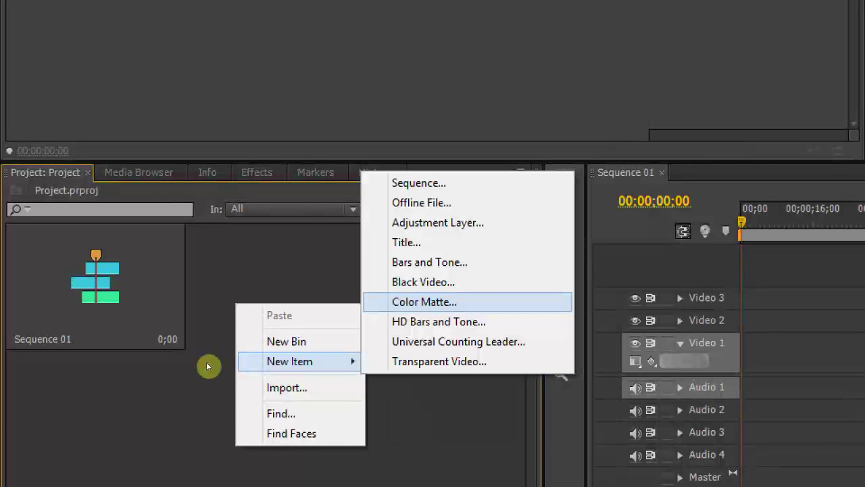
pyautogui.press('Return')
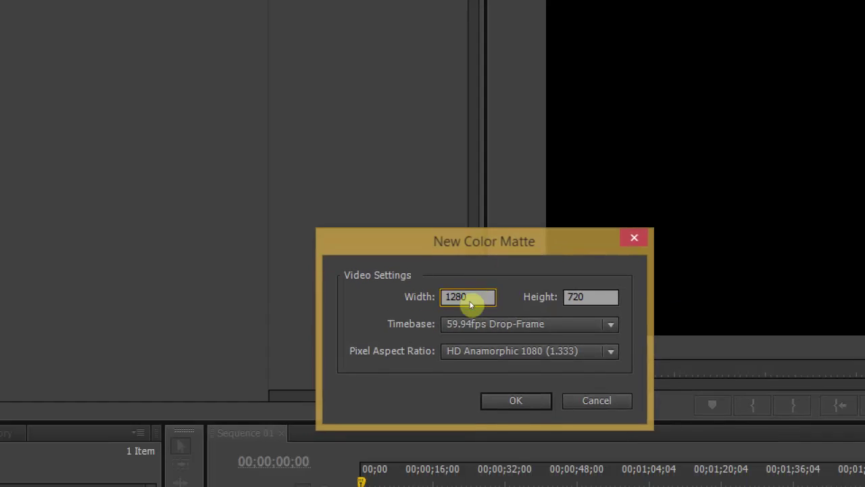
pyautogui.press('Return')
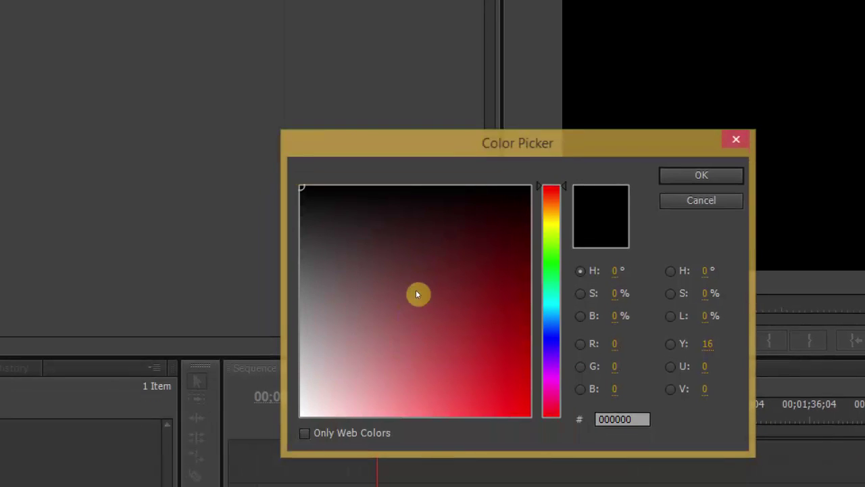
# - Set the matte's color to pure white (FFFFFF) and name it WhiteBackground
pyautogui.moveTo(416, 293)
pyautogui.mouseDown()
pyautogui.moveTo(371, 305)
pyautogui.moveTo(302, 415)
pyautogui.mouseUp()
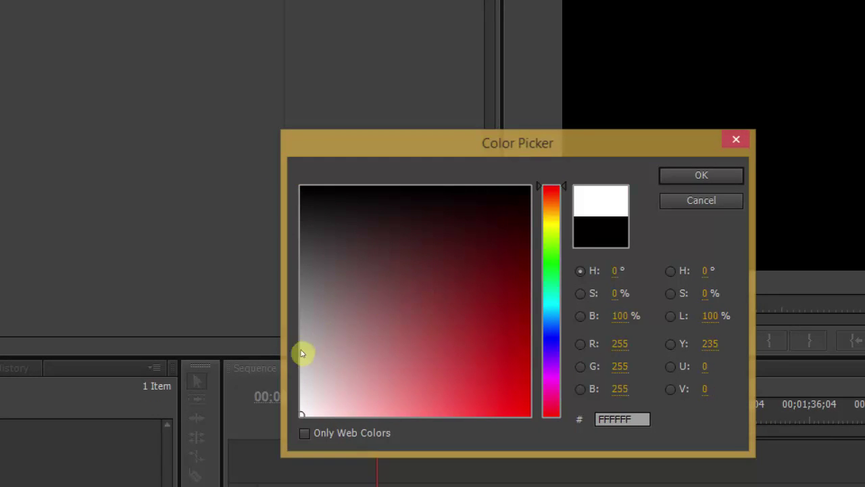
pyautogui.press('Return')
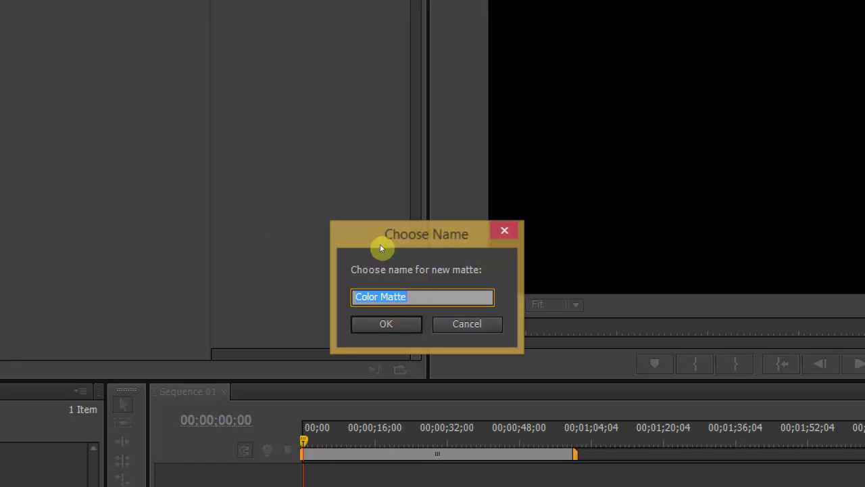
pyautogui.press('BackSpace')
pyautogui.write('Q')
pyautogui.press('BackSpace')
pyautogui.write('Q')
pyautogui.press('BackSpace')
pyautogui.write('WhiteBack')
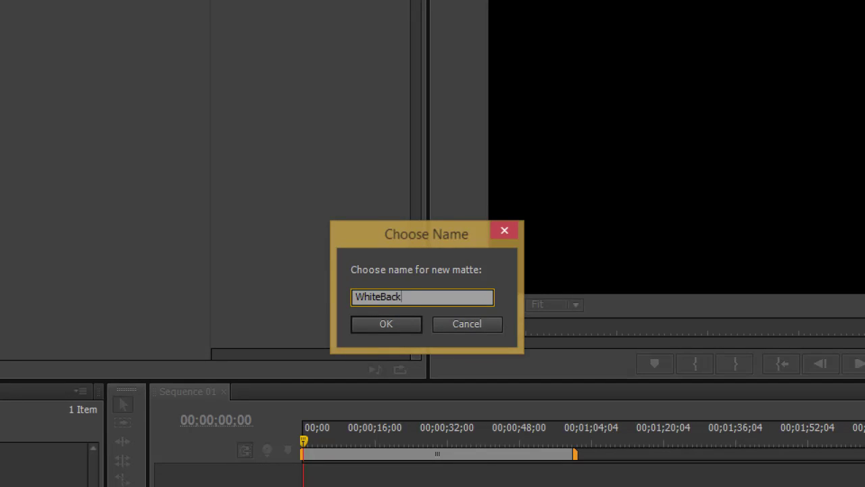
pyautogui.write('grouns')
pyautogui.press('BackSpace')
pyautogui.write('d')
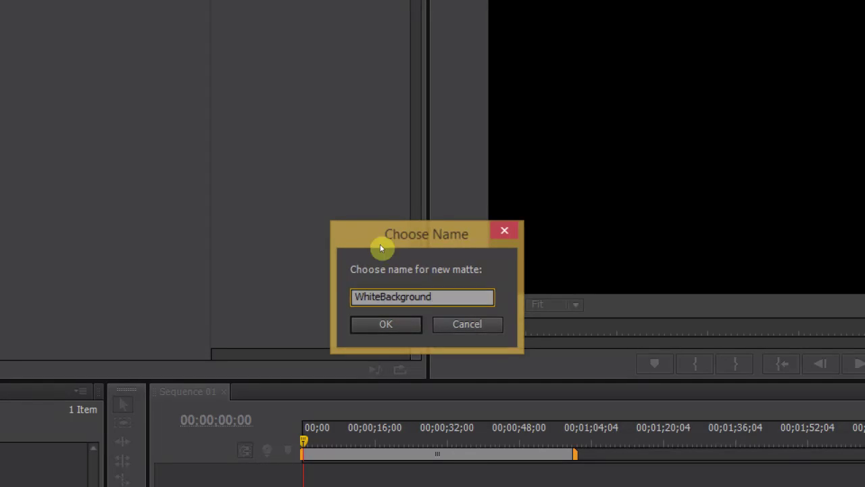
pyautogui.press('Return')
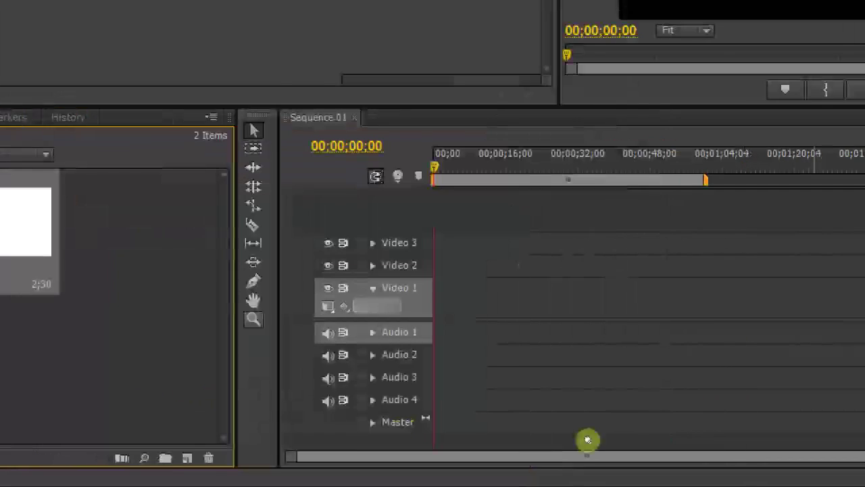
# - Place the WhiteBackground matte at the start of Video 1 and adjust its length to about 8;16
pyautogui.moveTo(587, 440); pyautogui.dragTo(441, 403)
pyautogui.moveTo(376, 400); pyautogui.dragTo(415, 403)
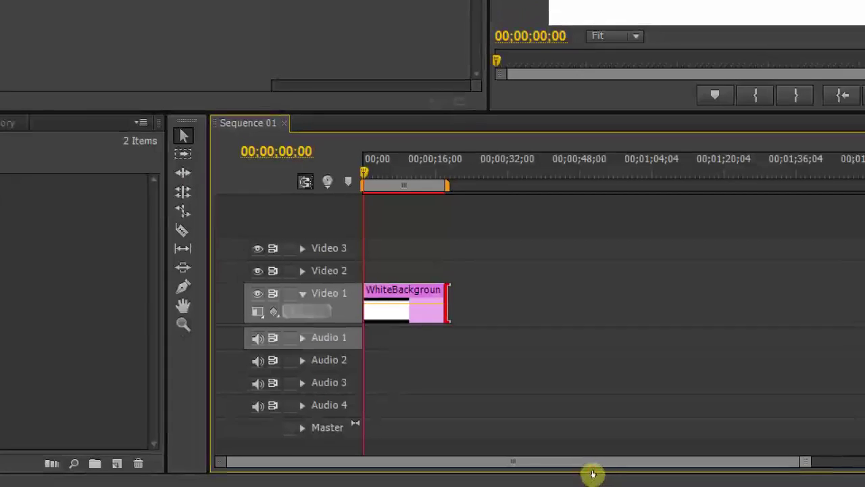
pyautogui.moveTo(593, 473); pyautogui.dragTo(521, 467)
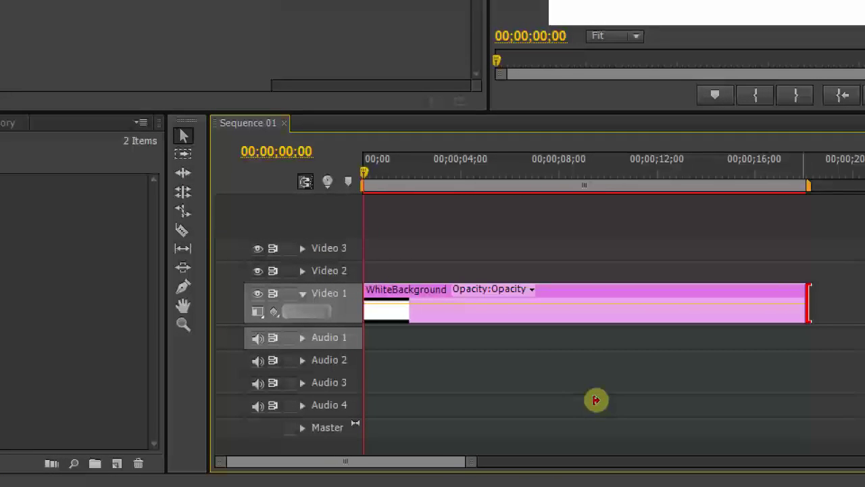
pyautogui.moveTo(595, 400); pyautogui.dragTo(474, 407)
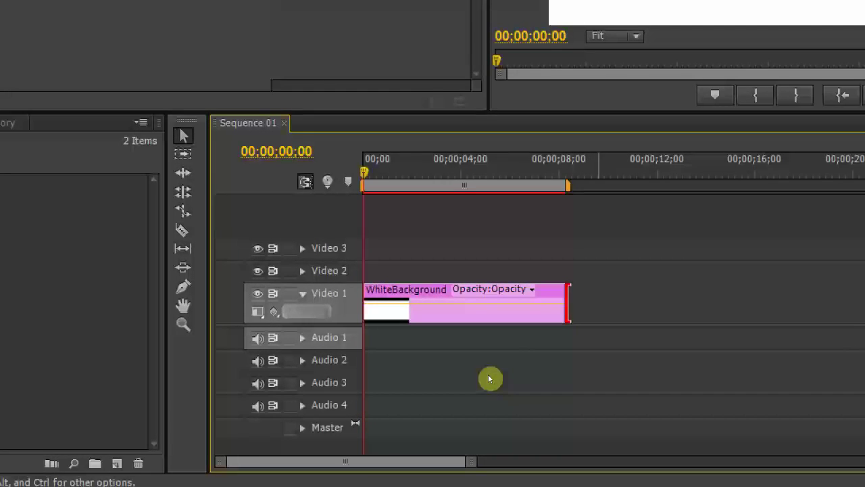
pyautogui.press('`')
pyautogui.press('`')
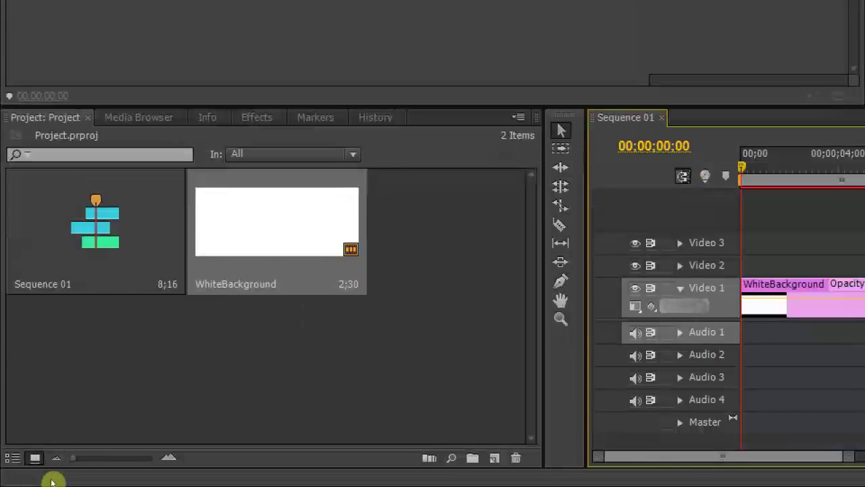
# - Create a new title item matching the 1280 × 720 frame size, keeping the default name Title 01
pyautogui.rightClick(145, 427)
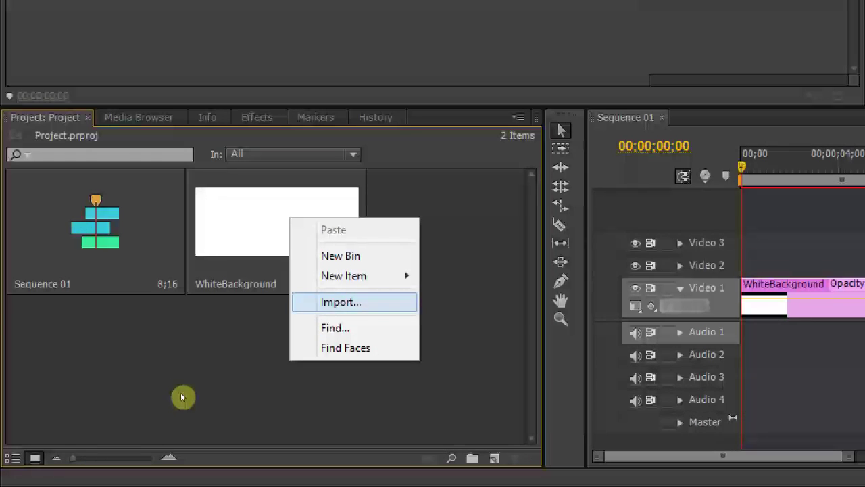
pyautogui.press('Right')
pyautogui.press('Down')
pyautogui.press('Down')
pyautogui.press('Down')
pyautogui.press('Down')
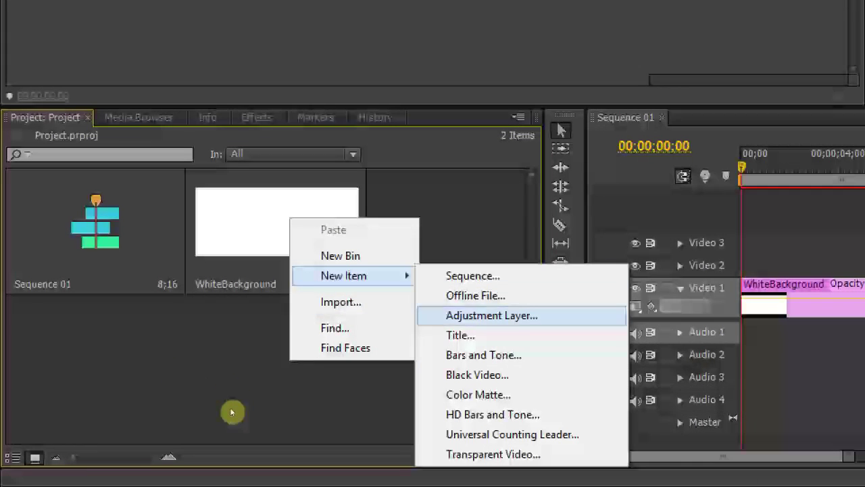
pyautogui.press('Up')
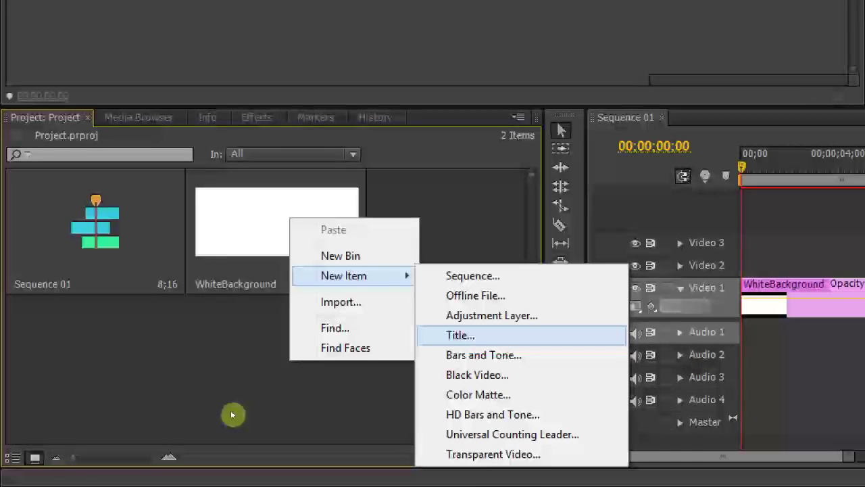
pyautogui.press('Return')
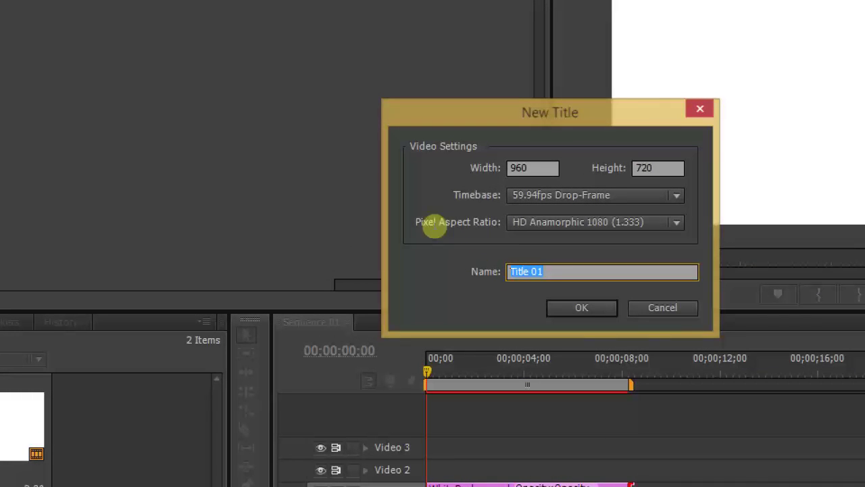
pyautogui.press('Tab')
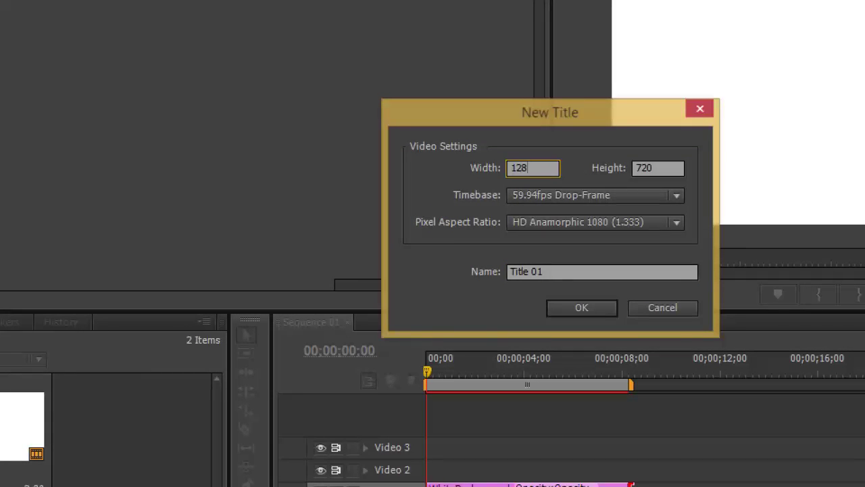
pyautogui.press('Return')
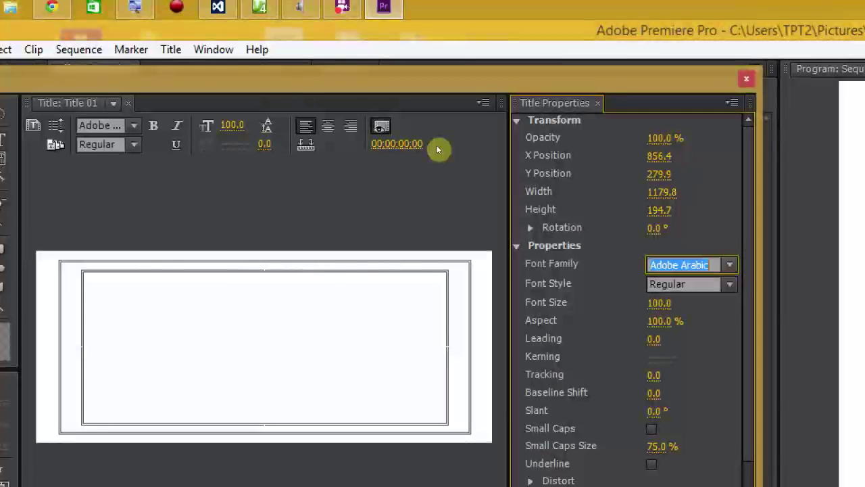
# - Set the title text's font family to Impact and its fill color to pure red (FF0000)
pyautogui.press('Down')
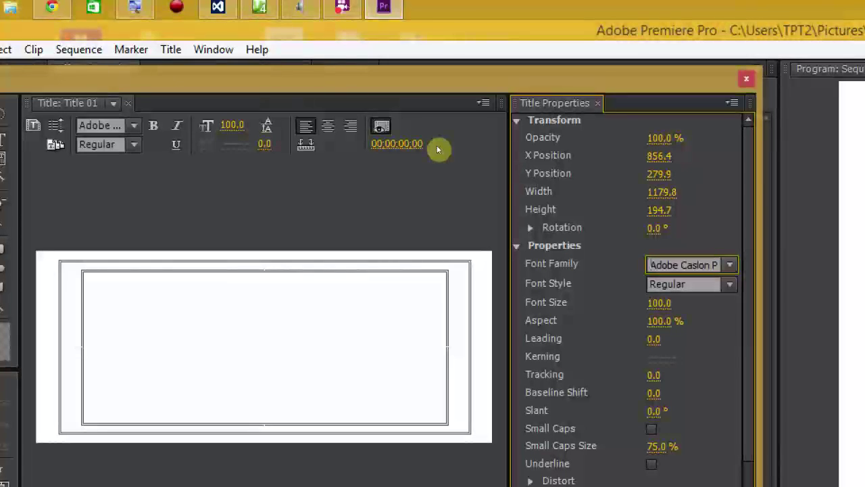
pyautogui.write('Impact')
pyautogui.click(438, 150)
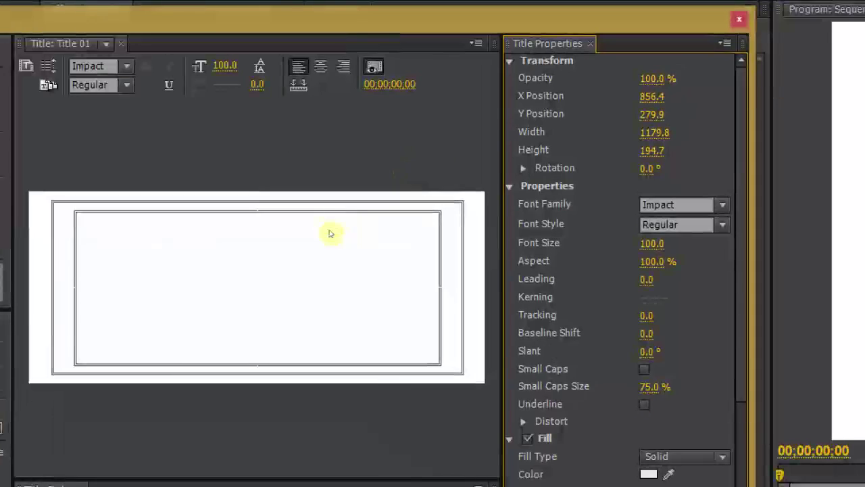
pyautogui.scroll(-3, 333, 236)
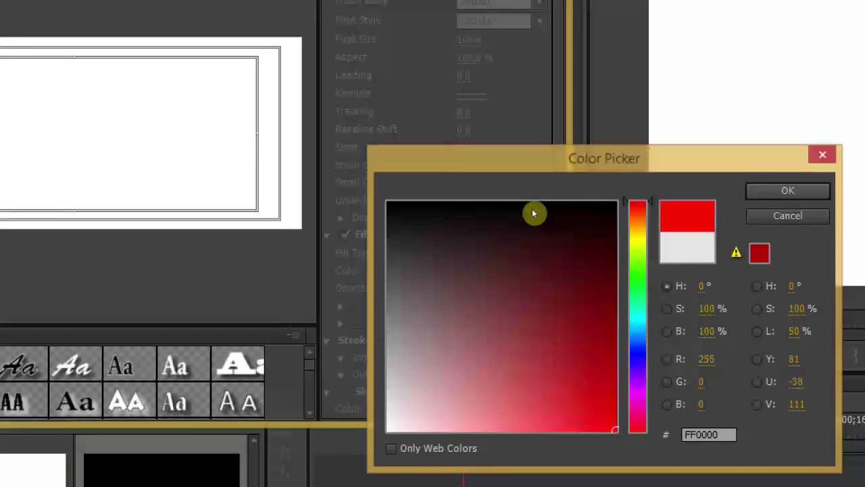
pyautogui.press('Escape')
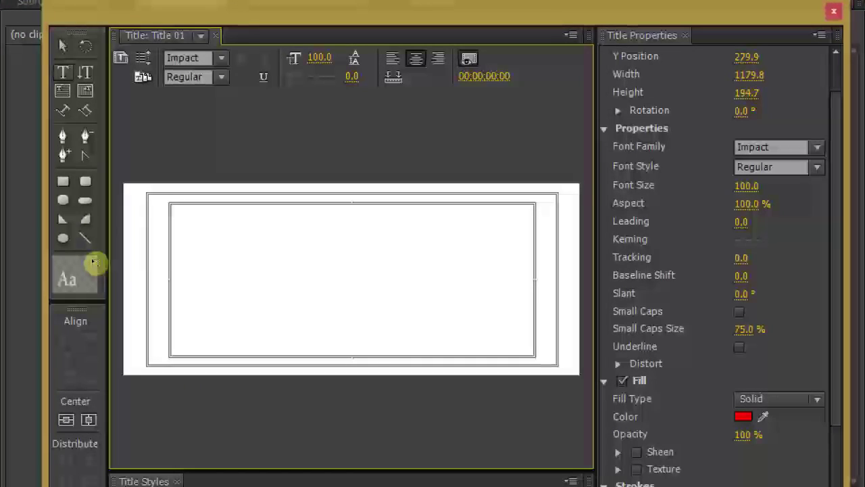
# - Enter the centered heading "Your Name Here" in the upper part of the title
pyautogui.write('Your Name Here')
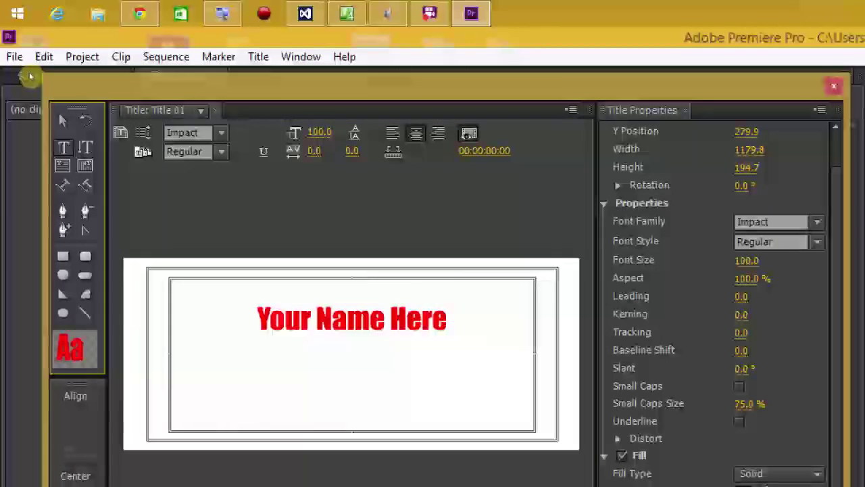
pyautogui.click(56, 120)
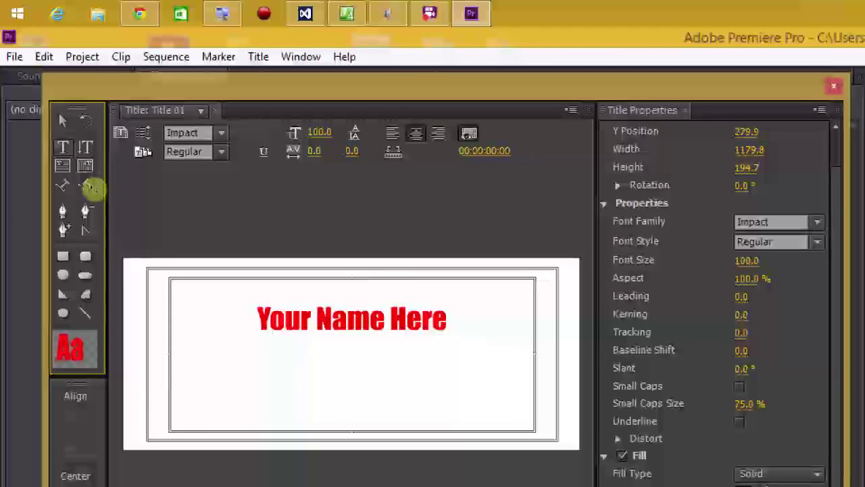
# - Add a second centered text box below the heading at font size 60, reading "Optional Slogan/Motto"
pyautogui.click(122, 187)
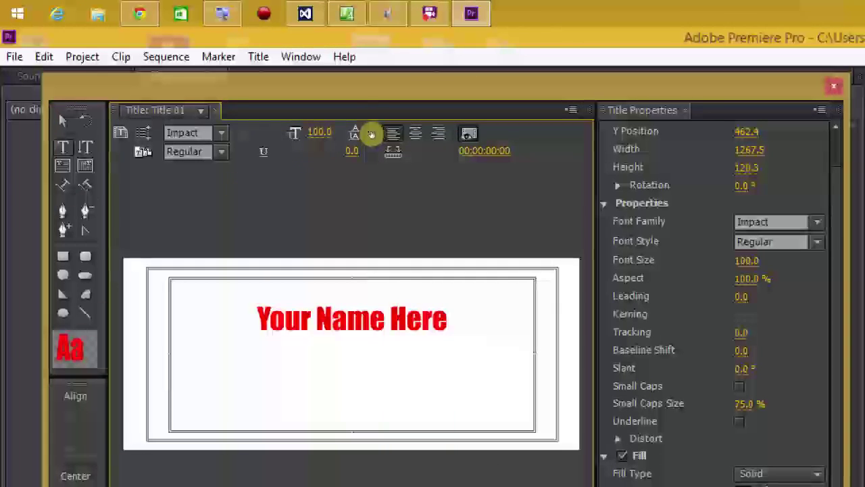
pyautogui.moveTo(319, 132)
pyautogui.mouseDown()
pyautogui.moveTo(267, 133)
pyautogui.moveTo(317, 132)
pyautogui.mouseUp()
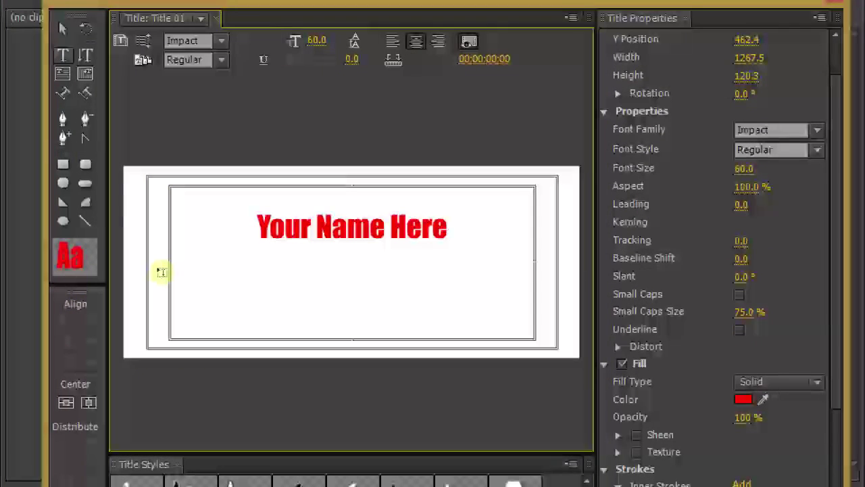
pyautogui.press('Return')
pyautogui.write('Option')
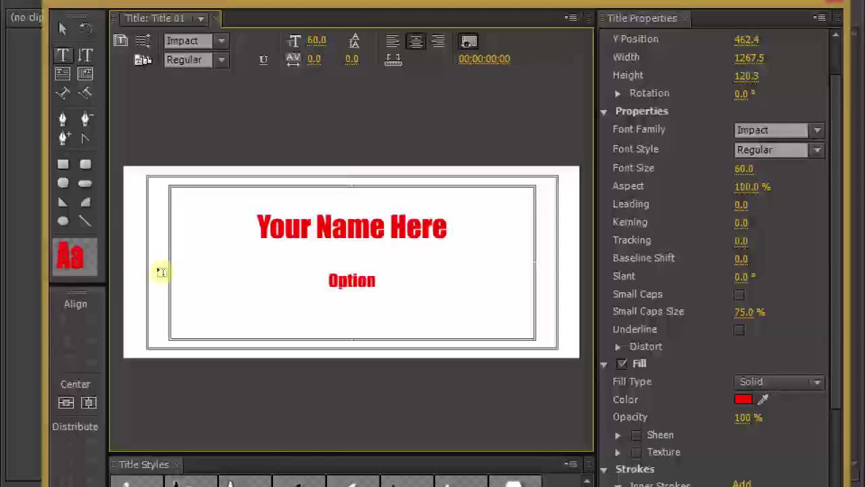
pyautogui.write('al Slogan')
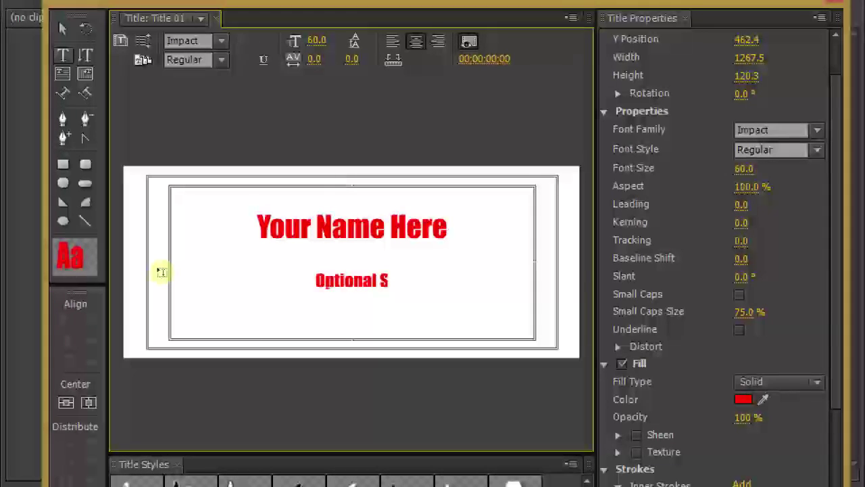
pyautogui.write('n')
pyautogui.press('BackSpace')
pyautogui.write('/Motto')
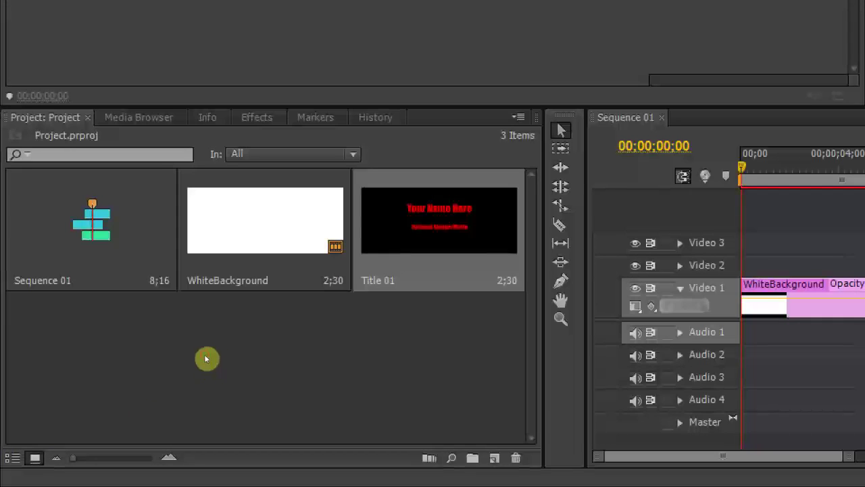
# - Place Title 01 on Video 2 from about one second in to the end of the matte, and play the sequence
pyautogui.moveTo(439, 233); pyautogui.dragTo(475, 385)
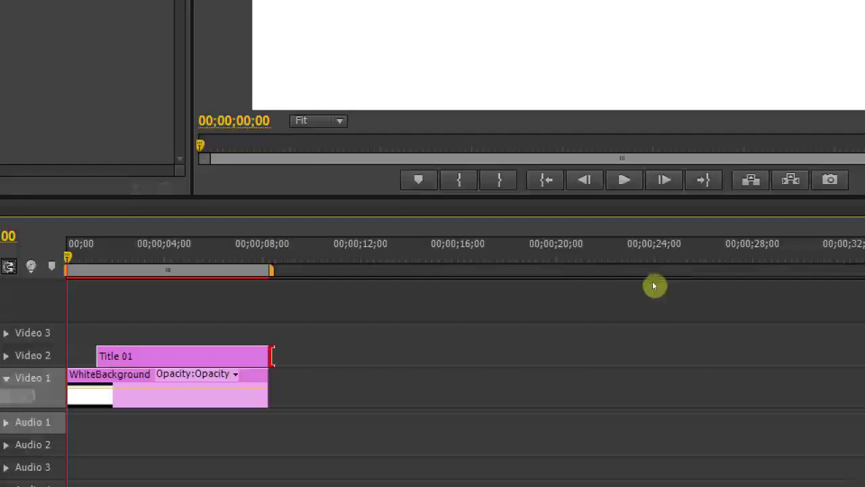
pyautogui.press('space')
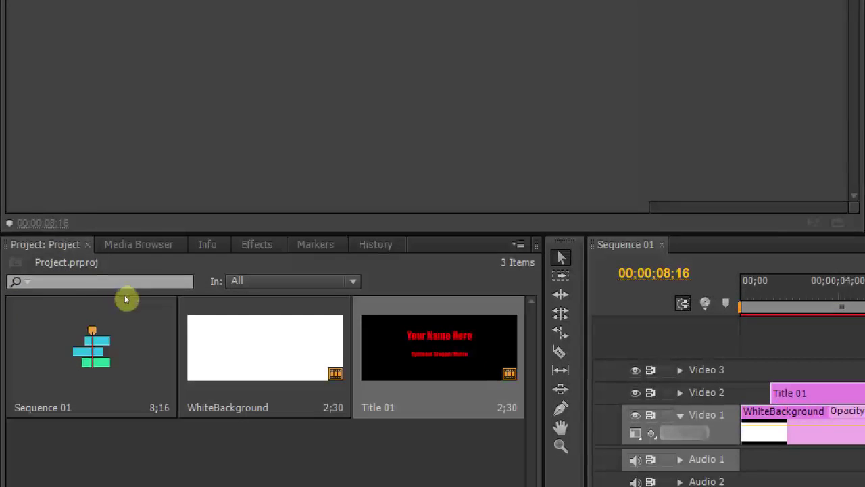
# - Search the effects for "3d" and apply the Basic 3D video effect to the Title 01 clip
pyautogui.hotkey('shift', '7')
pyautogui.write('3d')
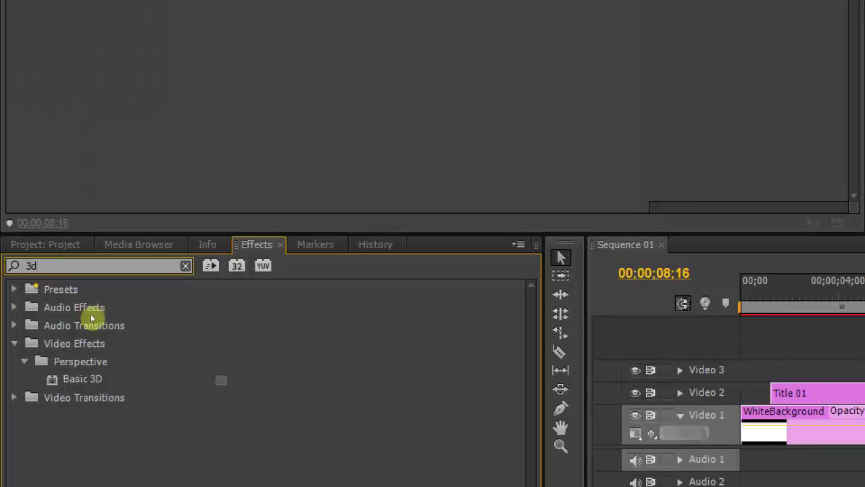
pyautogui.click(49, 376)
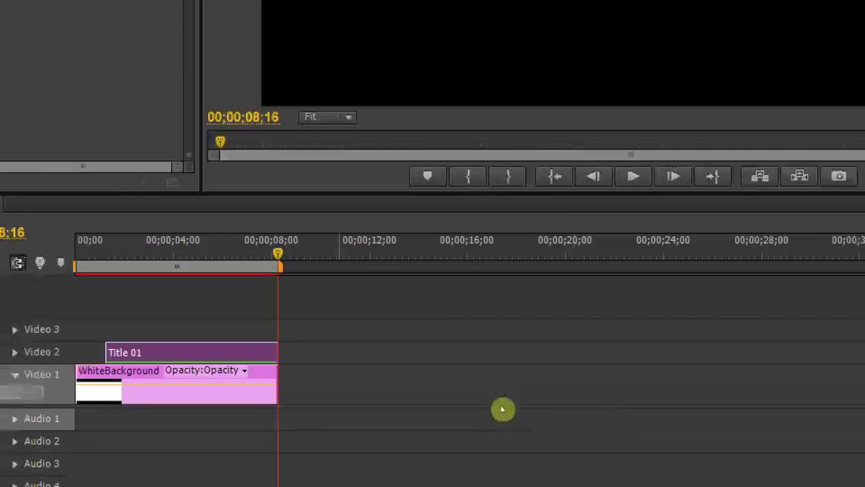
# - Park the playhead at 00;00;04;25 over the Title 01 clip and set its Basic 3D tilt to 50°
pyautogui.press('j')
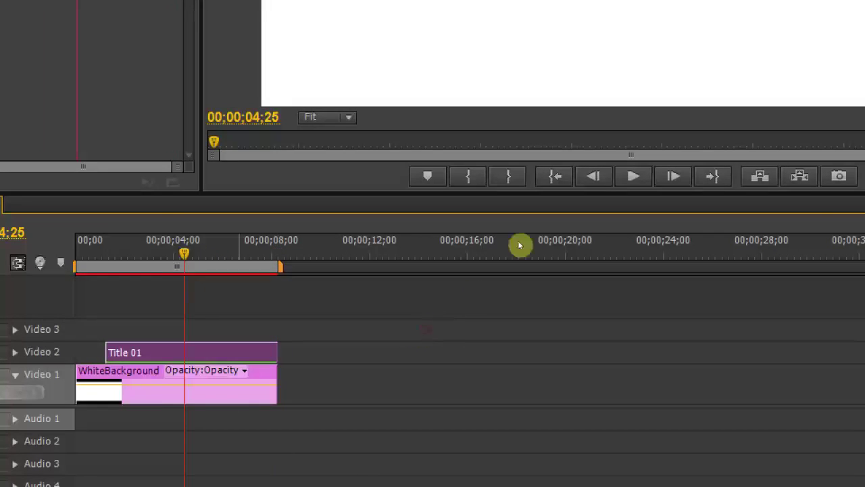
pyautogui.press('k')
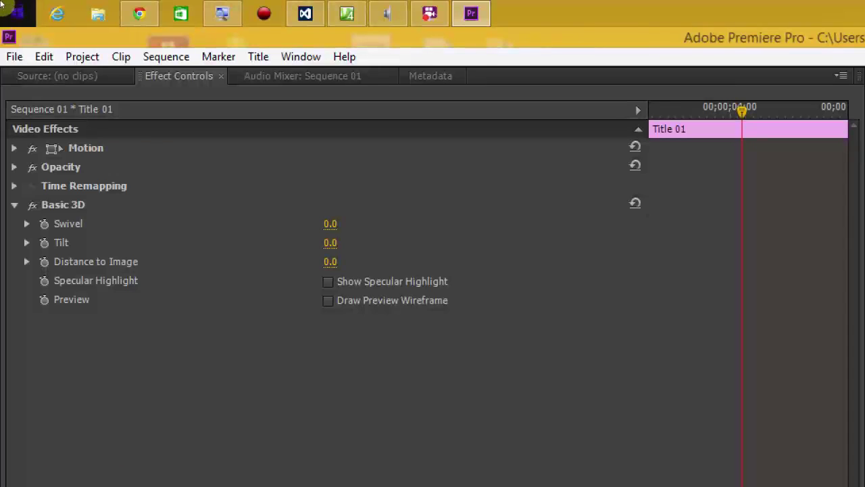
pyautogui.click(168, 125)
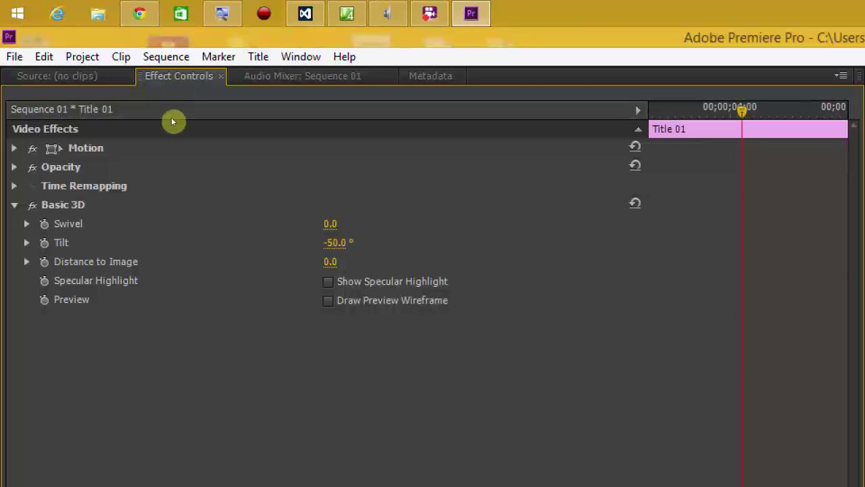
pyautogui.moveTo(335, 242); pyautogui.dragTo(406, 242)
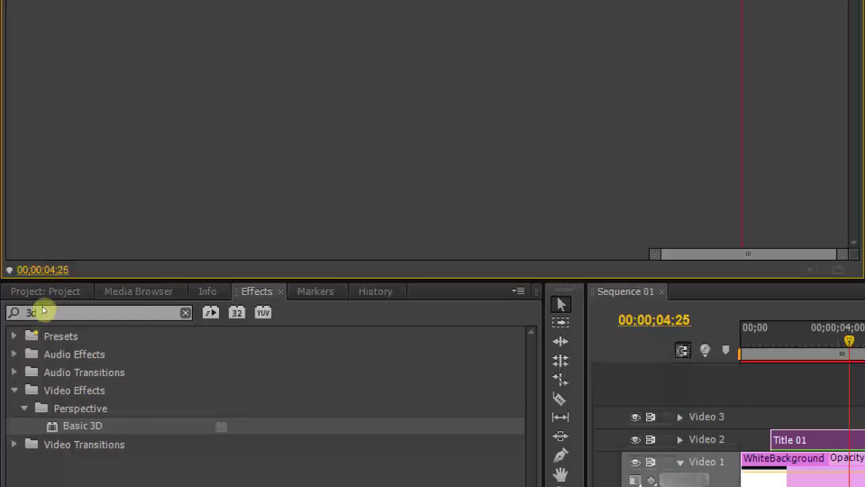
# - Search the effects for "drop shadow", apply Drop Shadow to the Title 01 clip, and reposition the title near the center of the frame
pyautogui.click(42, 312)
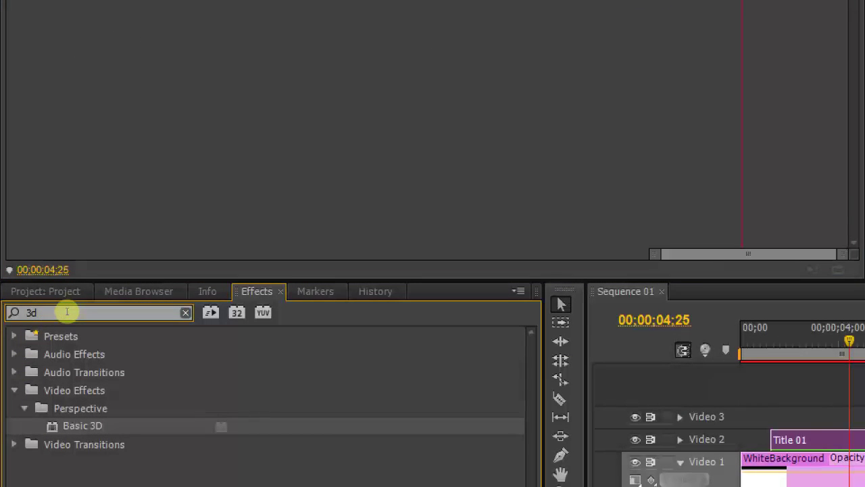
pyautogui.press('BackSpace')
pyautogui.press('BackSpace')
pyautogui.write('drop sha')
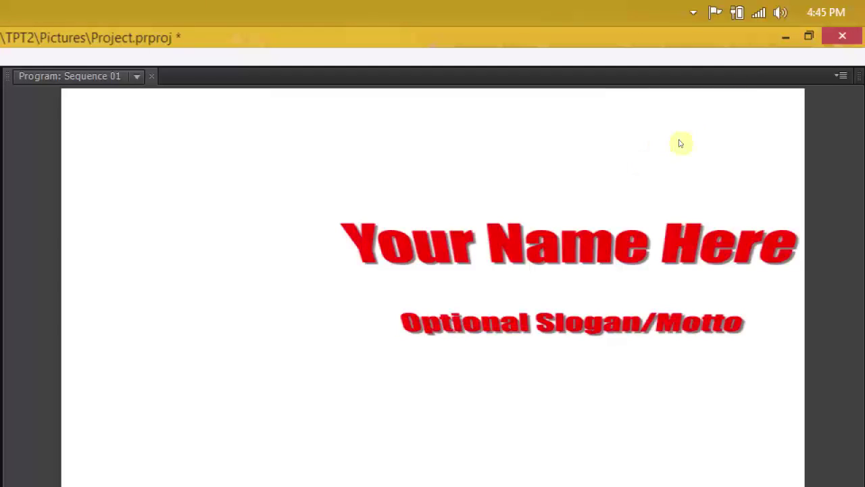
pyautogui.click(681, 127)
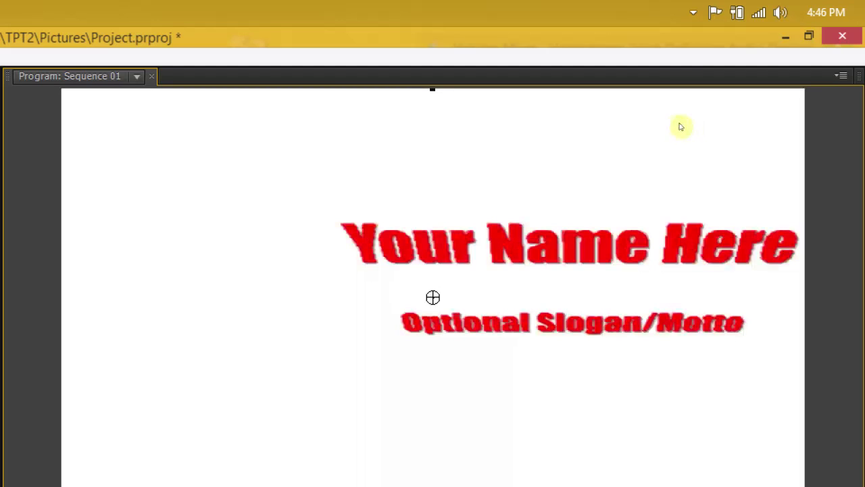
pyautogui.moveTo(680, 127); pyautogui.dragTo(626, 140)
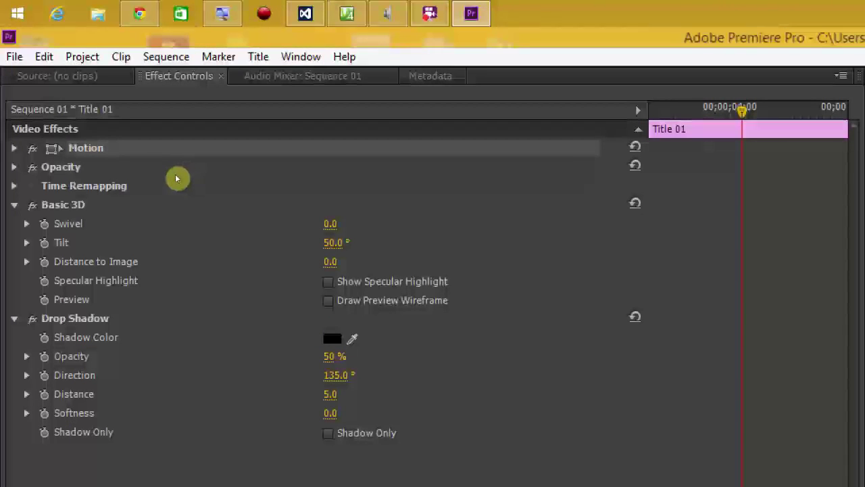
# - Set Title 01's Drop Shadow to 100% opacity, 0° direction and a distance of 1.0
pyautogui.moveTo(331, 356); pyautogui.dragTo(365, 356)
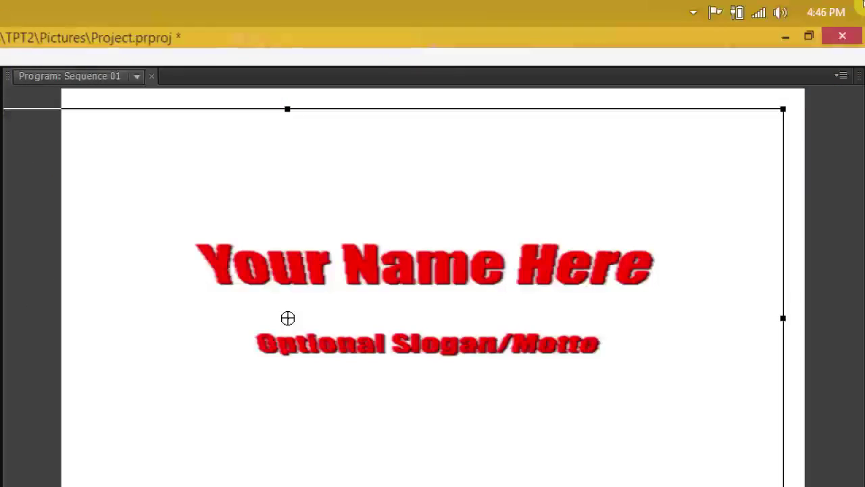
pyautogui.moveTo(864, 486)
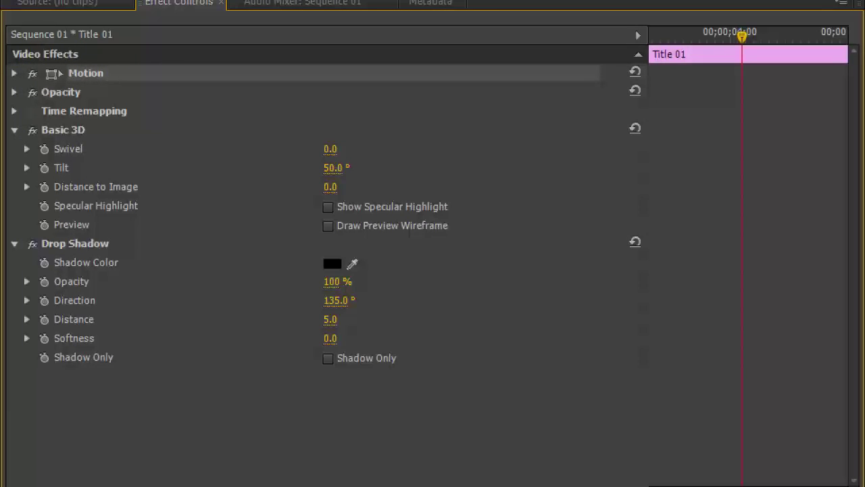
pyautogui.moveTo(337, 300); pyautogui.dragTo(246, 300)
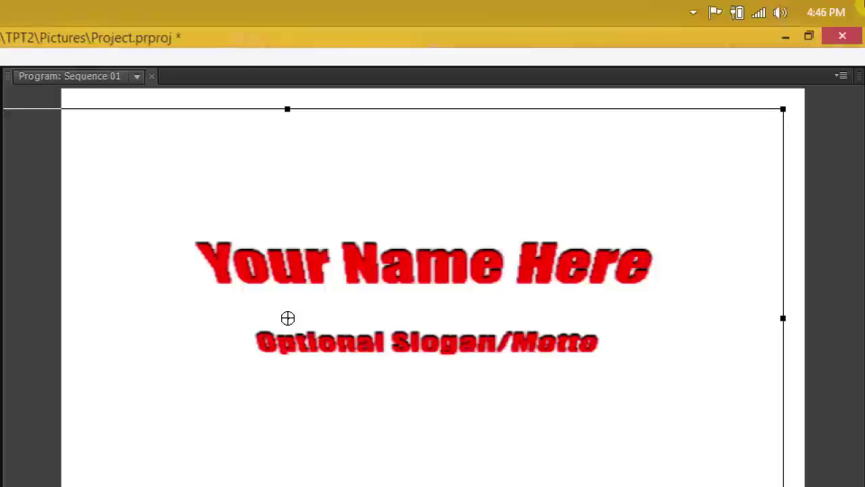
pyautogui.moveTo(864, 7)
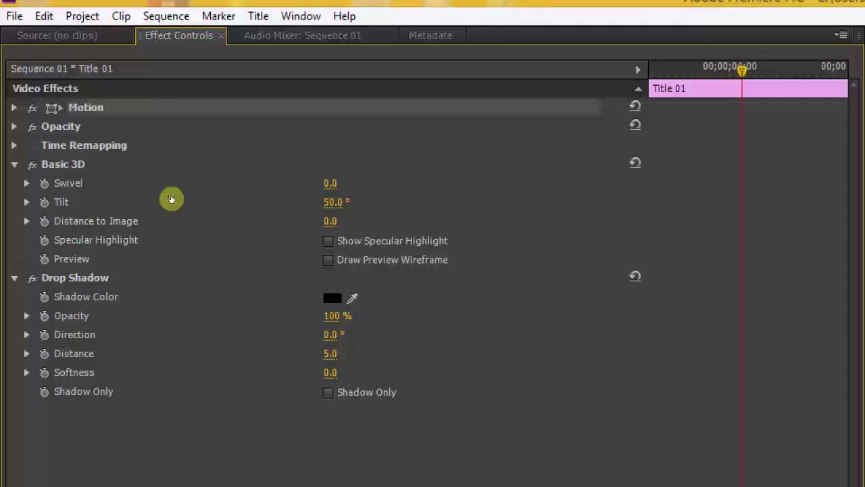
pyautogui.moveTo(329, 354); pyautogui.dragTo(318, 354)
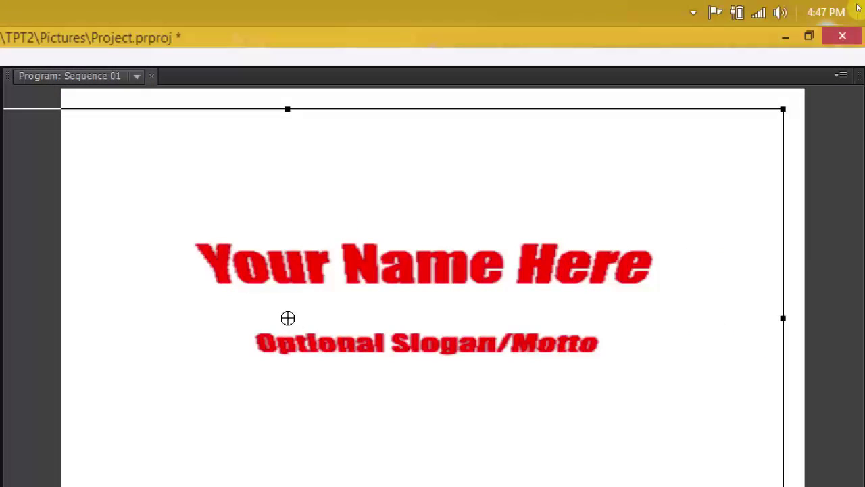
# - Paste four copies of the Drop Shadow effect onto Title 01 and set the second shadow's distance to 2.0
pyautogui.moveTo(859, 6)
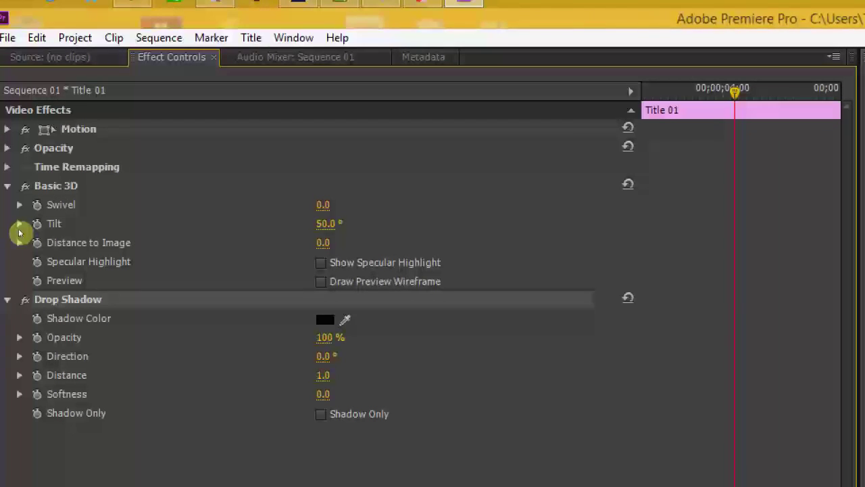
pyautogui.hotkey('ctrl', 'v')
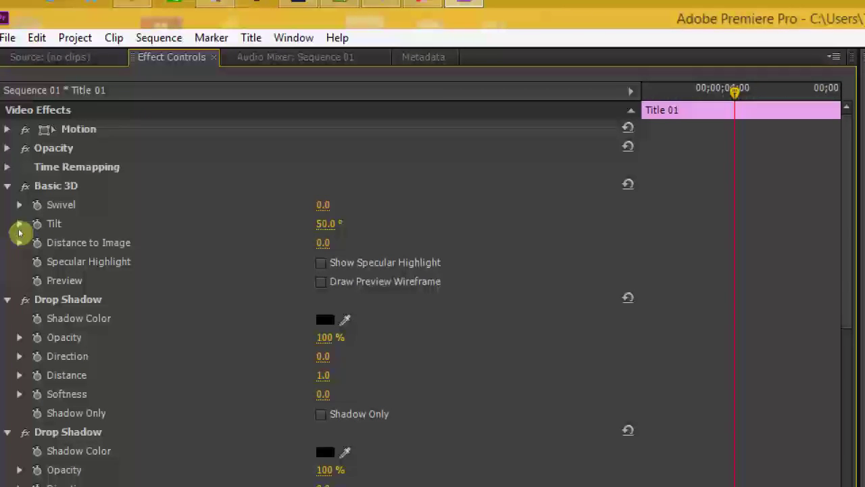
pyautogui.scroll(-3, 43, 223)
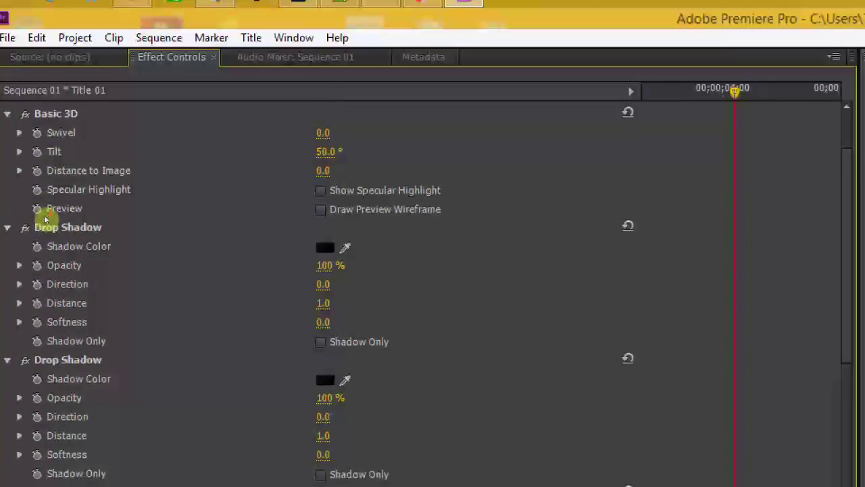
pyautogui.scroll(-1, 44, 219)
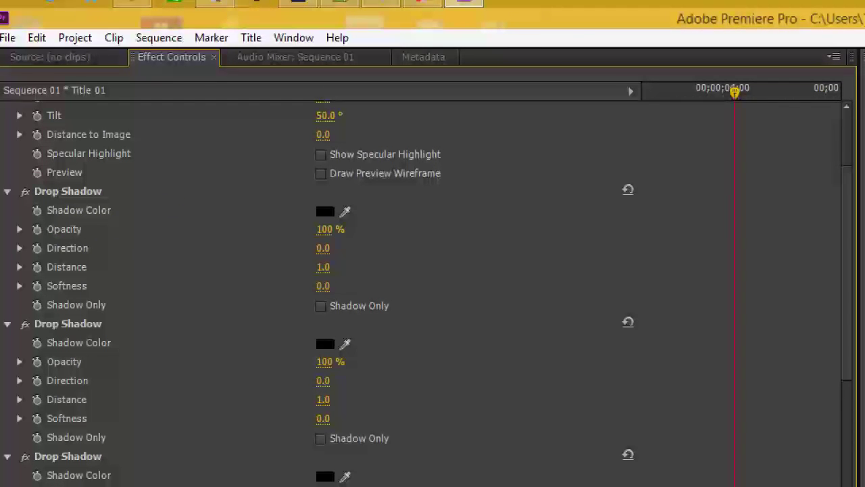
pyautogui.moveTo(323, 400); pyautogui.dragTo(325, 400)
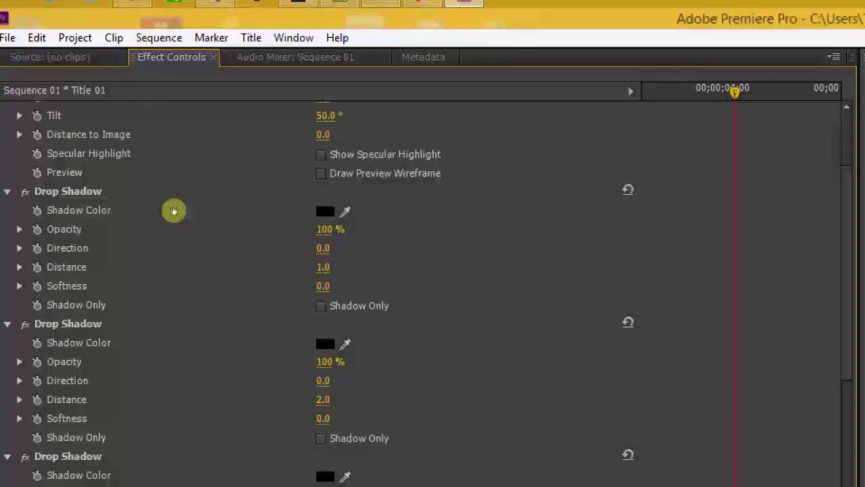
# - Set the distance of the third Drop Shadow to 4.0 and of the fourth to 8.0
pyautogui.scroll(-1, 145, 209)
pyautogui.scroll(-2, 145, 209)
pyautogui.scroll(-5, 145, 209)
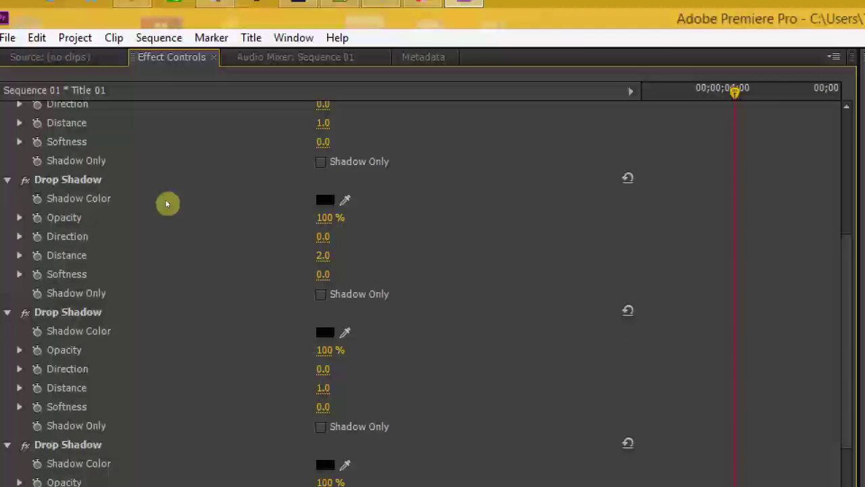
pyautogui.moveTo(323, 388); pyautogui.dragTo(322, 388)
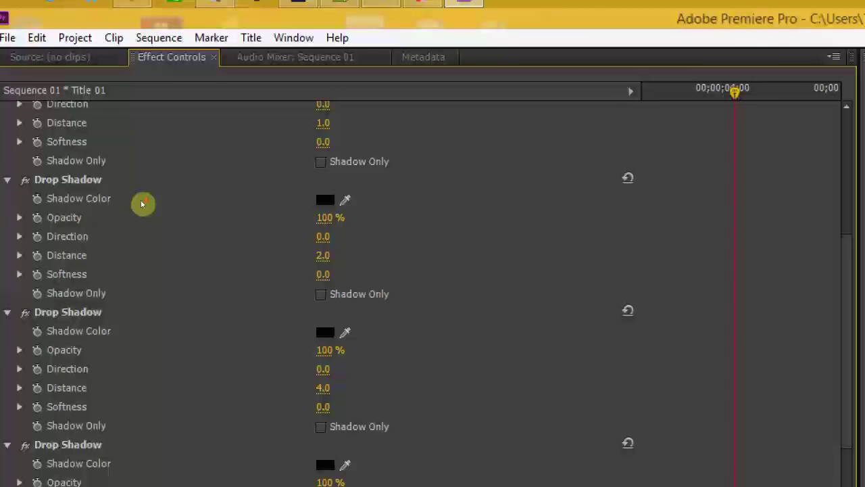
pyautogui.scroll(-3, 142, 203)
pyautogui.scroll(-3, 142, 203)
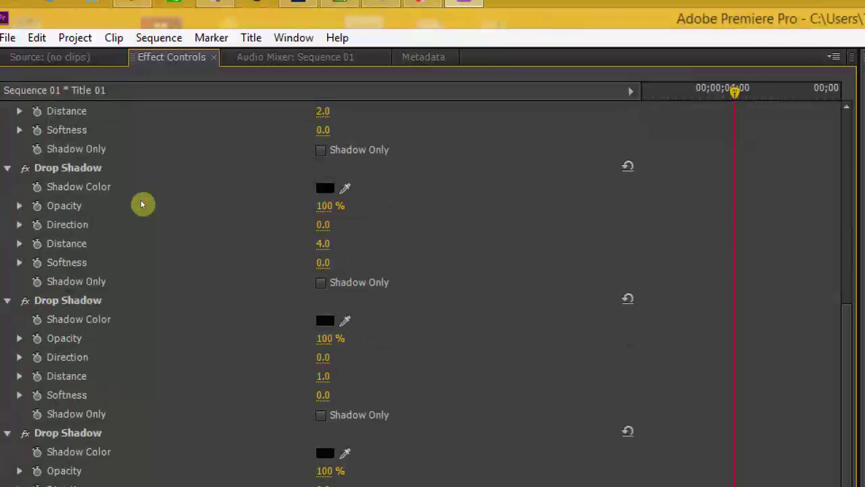
pyautogui.moveTo(322, 376); pyautogui.dragTo(327, 376)
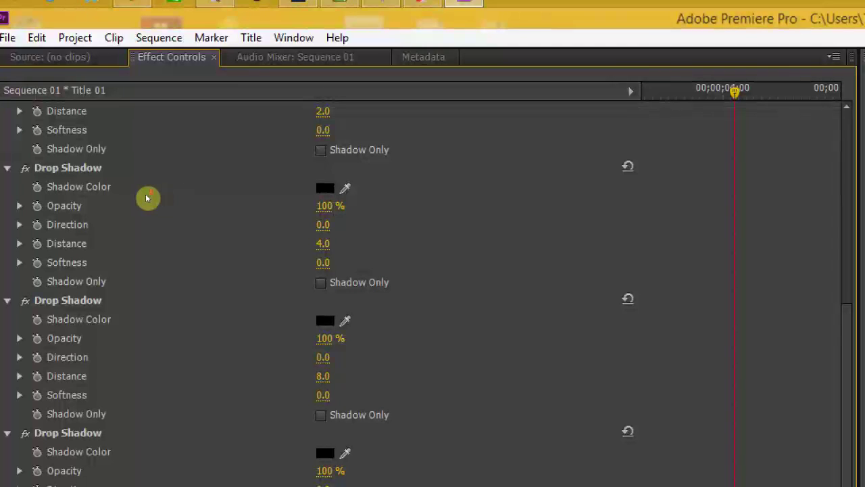
# - Adjust the fifth Drop Shadow's distance, trying 16.0 and settling on 11.0
pyautogui.scroll(-1, 147, 198)
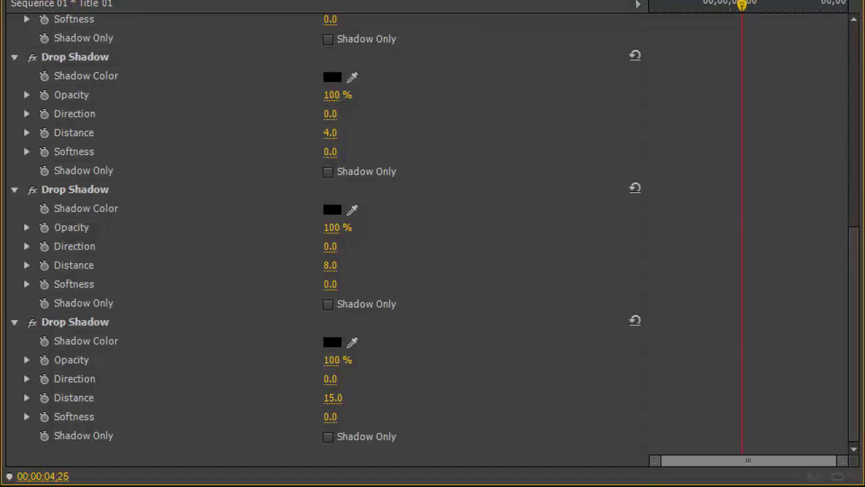
pyautogui.moveTo(333, 398); pyautogui.dragTo(336, 397)
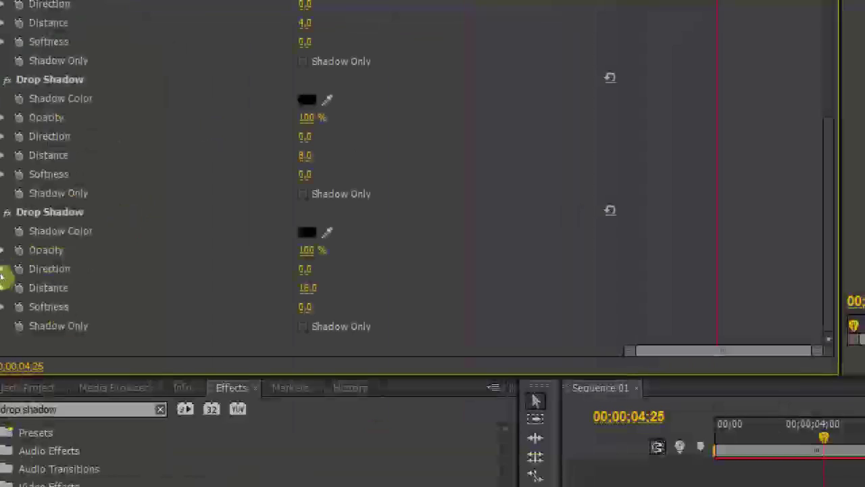
pyautogui.moveTo(333, 276); pyautogui.dragTo(350, 276)
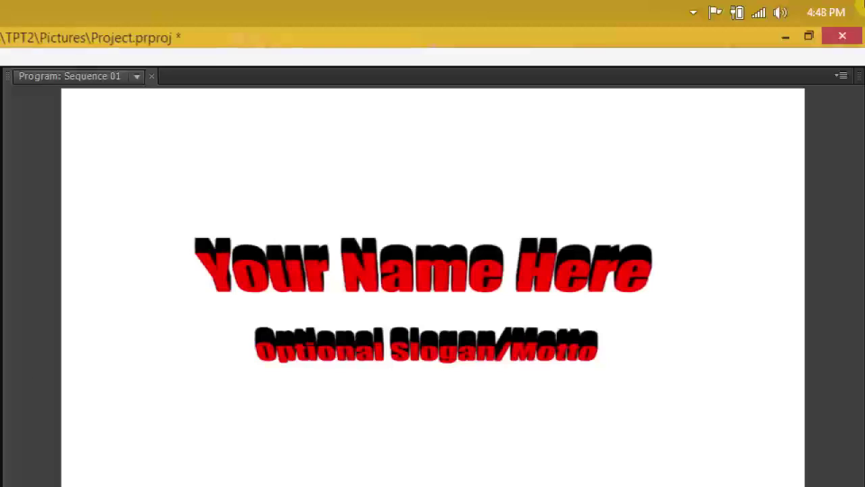
pyautogui.moveTo(864, 4)
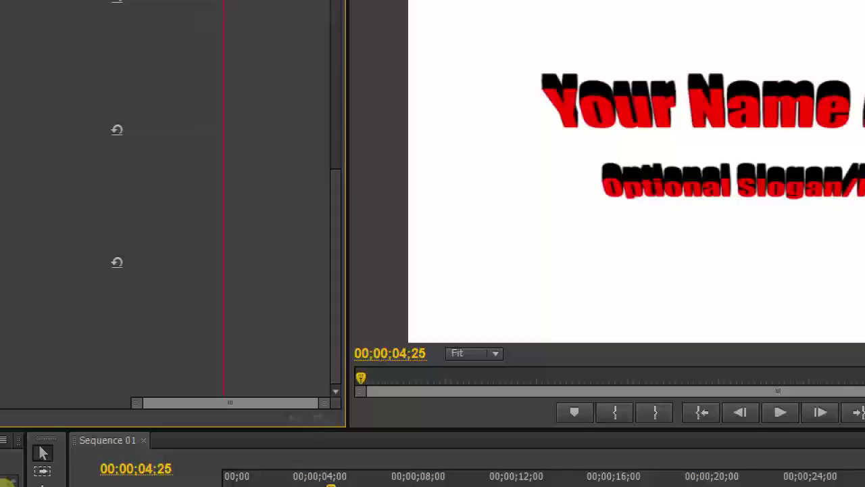
# - Clear the "drop shadow" search text so that all effect categories are listed
pyautogui.moveTo(3, 481)
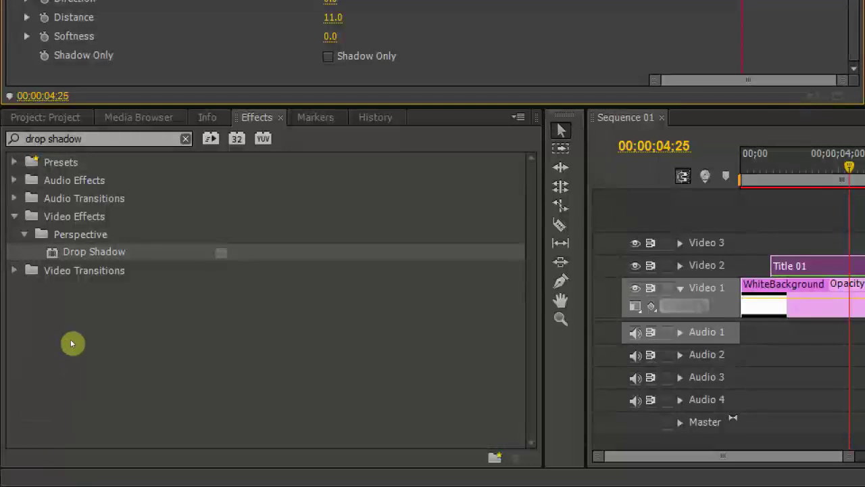
pyautogui.click(75, 313)
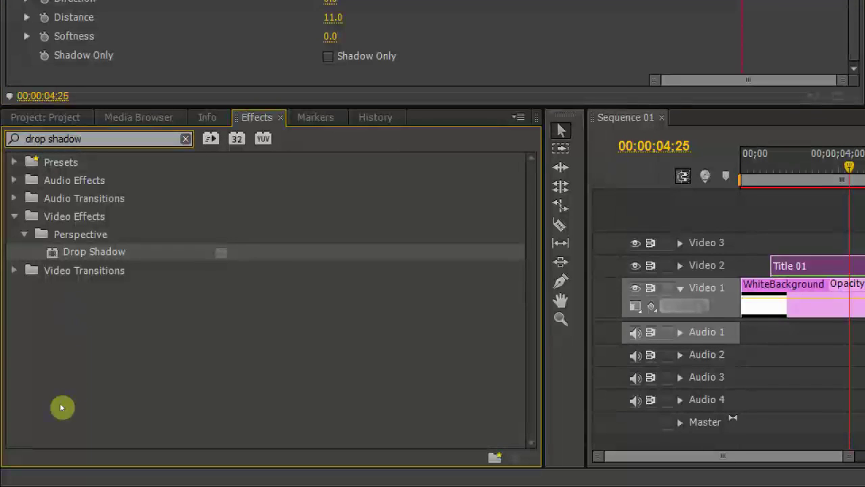
pyautogui.press('BackSpace')
pyautogui.press('BackSpace')
pyautogui.press('BackSpace')
pyautogui.press('BackSpace')
pyautogui.press('BackSpace')
pyautogui.press('BackSpace')
pyautogui.press('BackSpace')
pyautogui.press('BackSpace')
pyautogui.press('BackSpace')
pyautogui.press('BackSpace')
pyautogui.press('BackSpace')
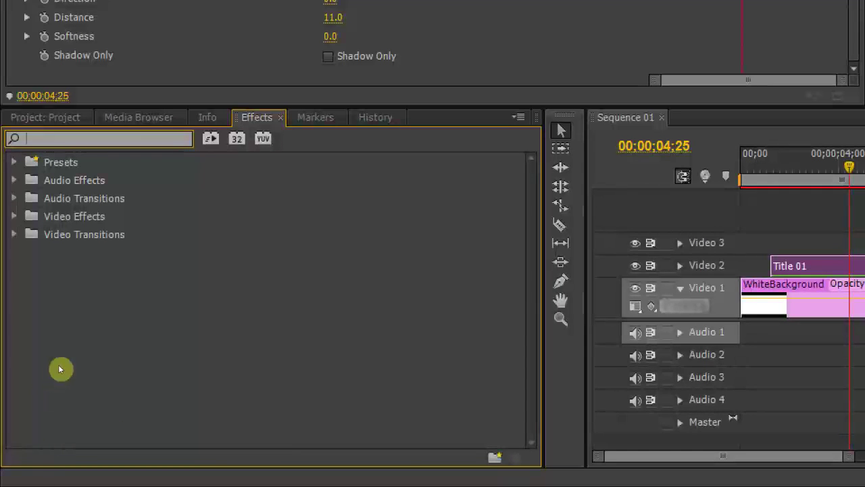
# - Find Additive Dissolve among the Dissolve video transitions and apply it to the start of the Title 01 clip
pyautogui.press('Tab')
pyautogui.press('Right')
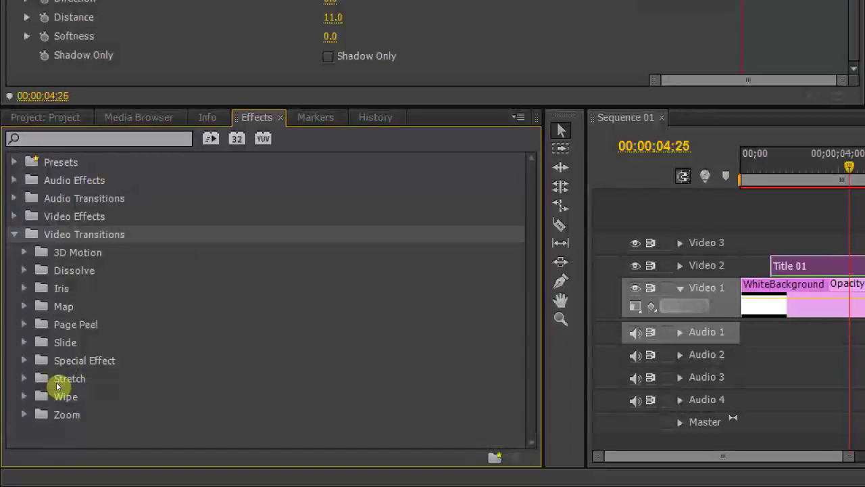
pyautogui.press('Down')
pyautogui.press('Down')
pyautogui.press('Right')
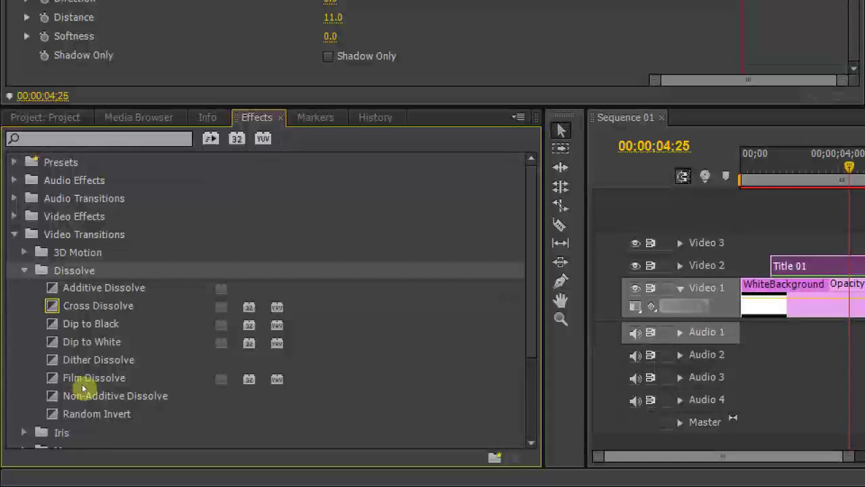
pyautogui.press('Down')
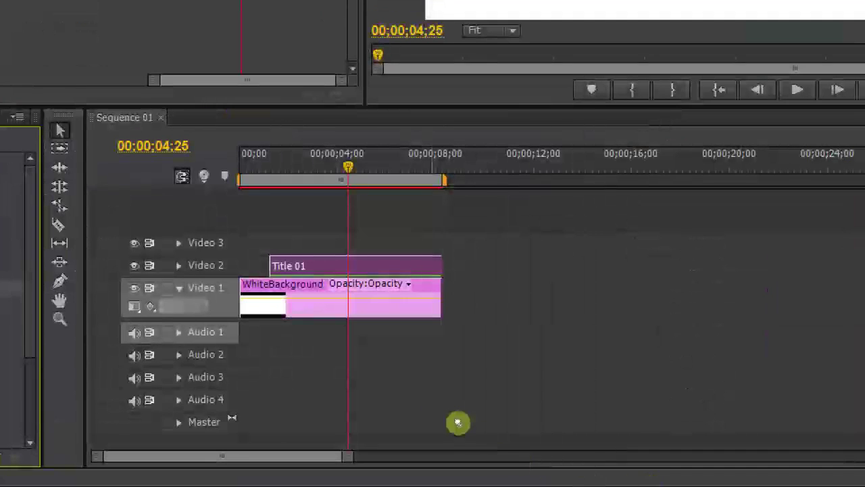
pyautogui.hotkey('ctrl', 'd')
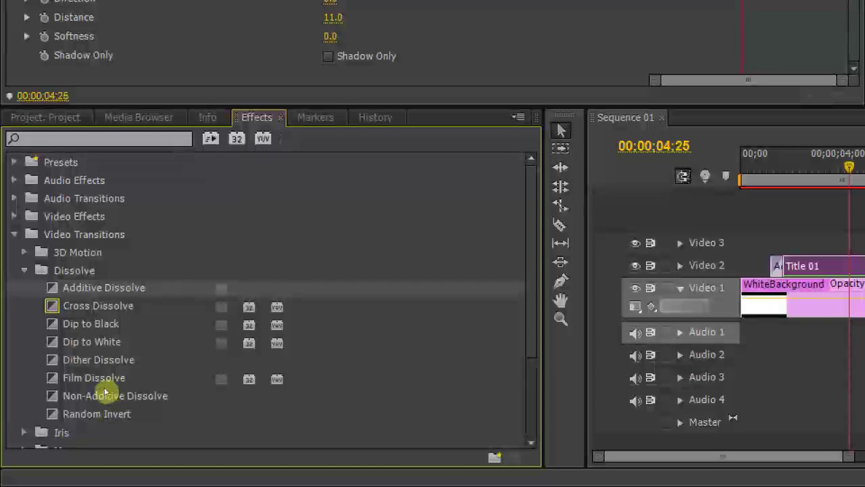
pyautogui.moveTo(104, 392); pyautogui.dragTo(769, 362)
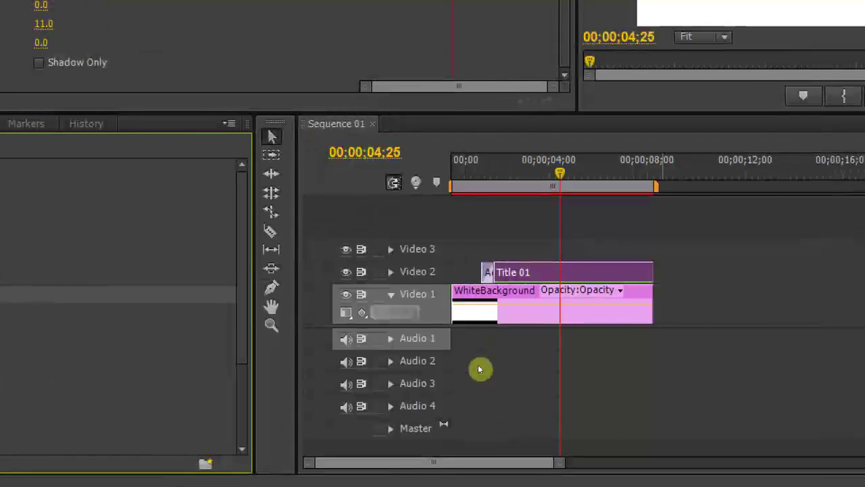
pyautogui.moveTo(479, 369); pyautogui.dragTo(473, 376)
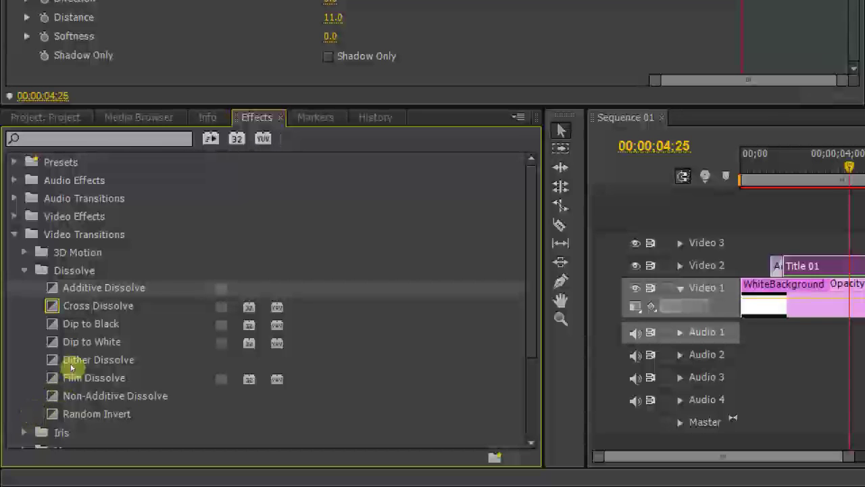
# - Apply Additive Dissolve to the end of the Title 01 clip and to both ends of the WhiteBackground clip
pyautogui.moveTo(162, 396); pyautogui.dragTo(589, 405)
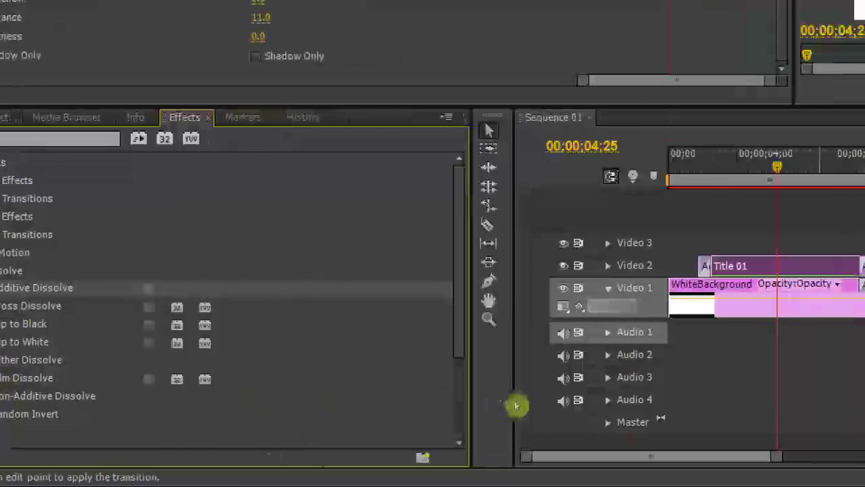
pyautogui.moveTo(516, 406); pyautogui.dragTo(537, 397)
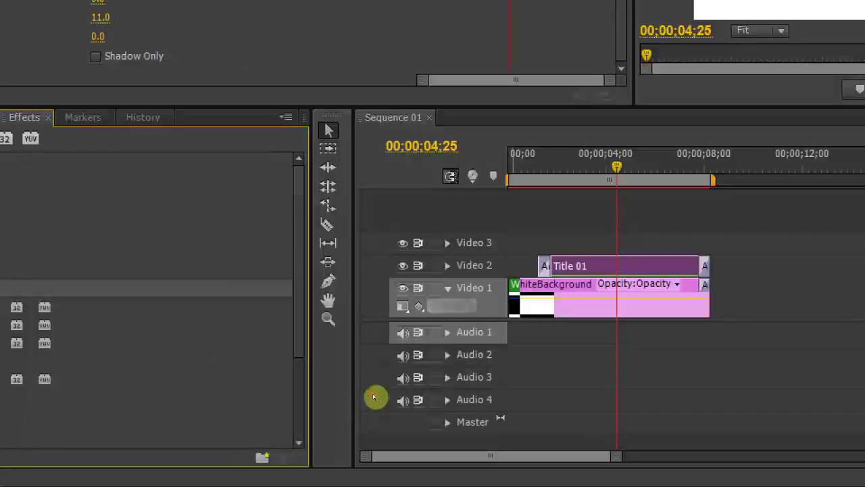
pyautogui.moveTo(375, 396); pyautogui.dragTo(375, 395)
# - Play the sequence from its beginning to preview the intro with its dissolves and shadowed title
pyautogui.press('j')
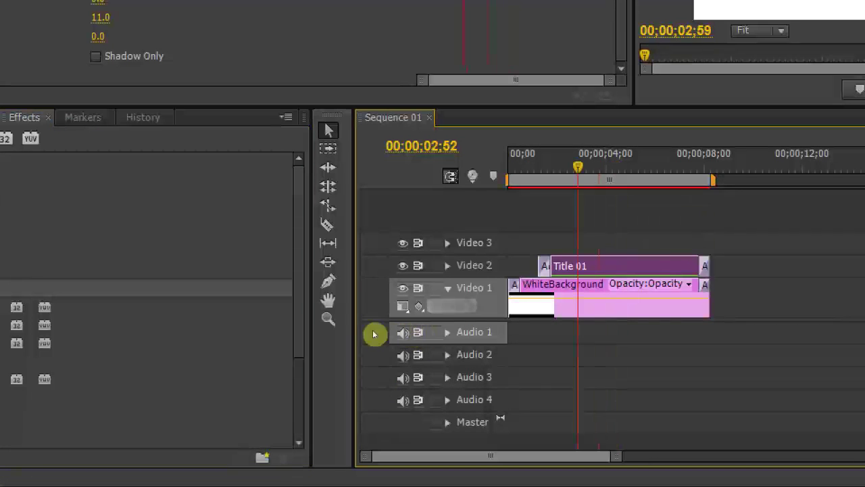
pyautogui.press('Home')
pyautogui.press('`')
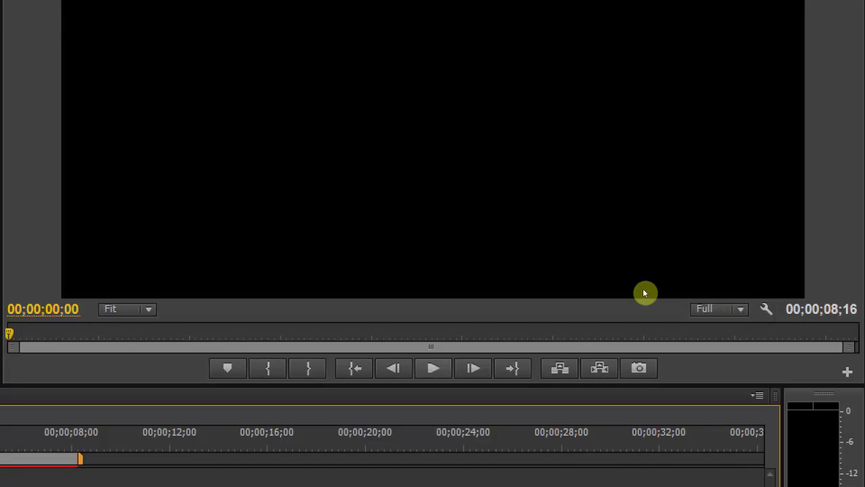
pyautogui.press('space')
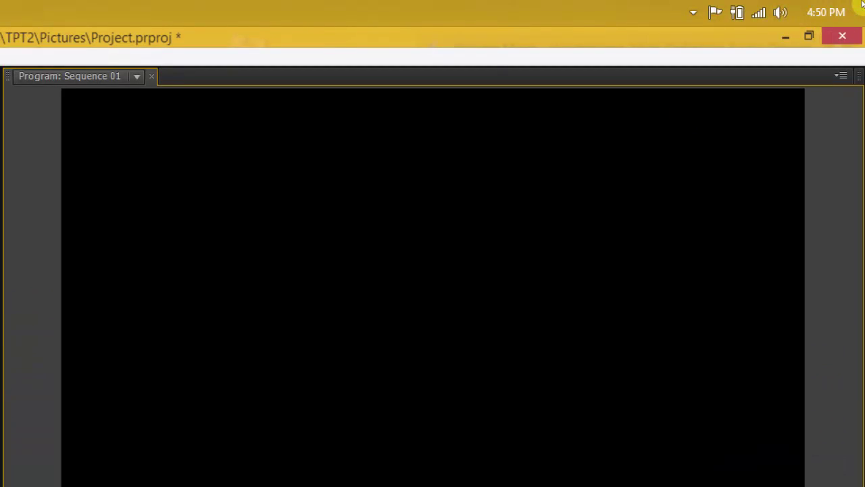
pyautogui.moveTo(863, 4)
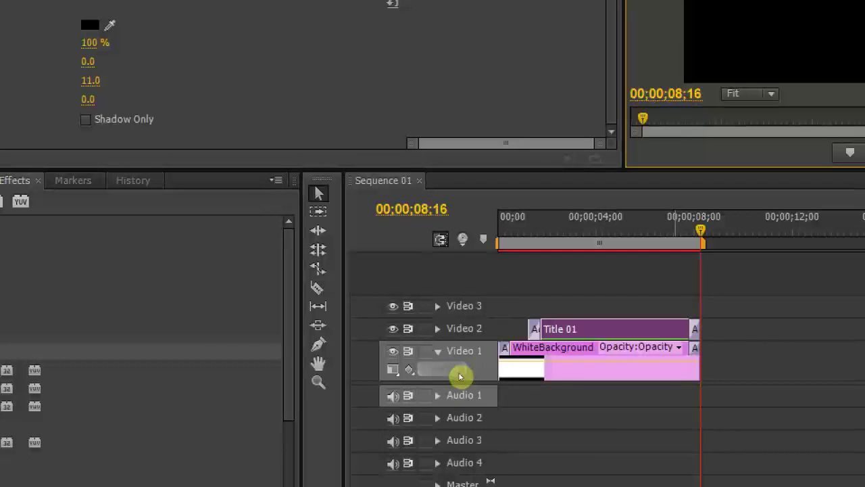
# - Try shifting the WhiteBackground clip by +00;00;08;16 along Video 1 and return it to its original place
pyautogui.moveTo(436, 404); pyautogui.dragTo(815, 475)
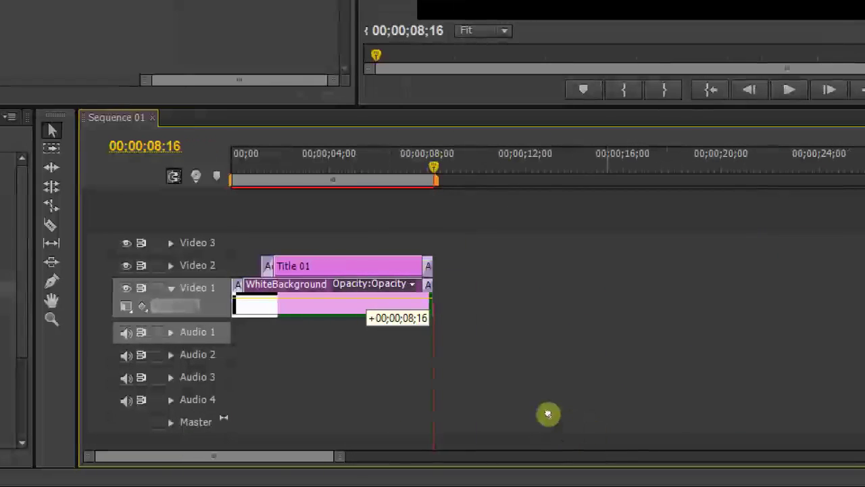
pyautogui.moveTo(548, 414); pyautogui.dragTo(479, 403)
pyautogui.moveTo(435, 403); pyautogui.dragTo(421, 400)
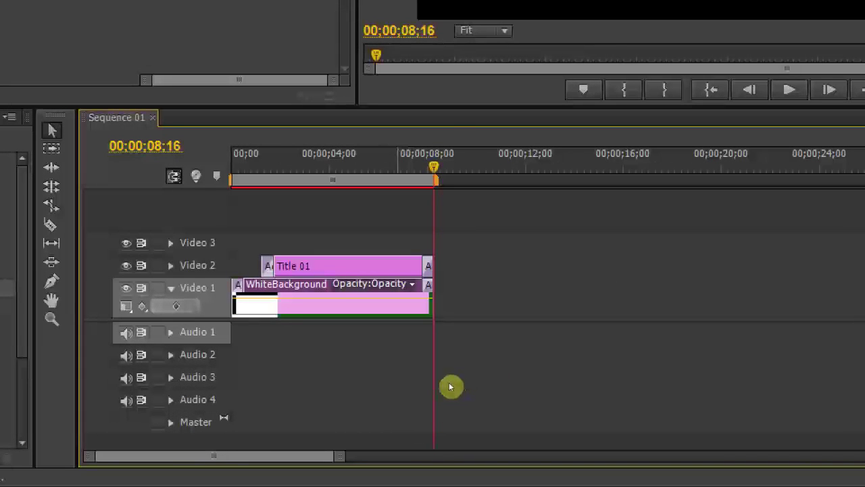
pyautogui.click(450, 384)
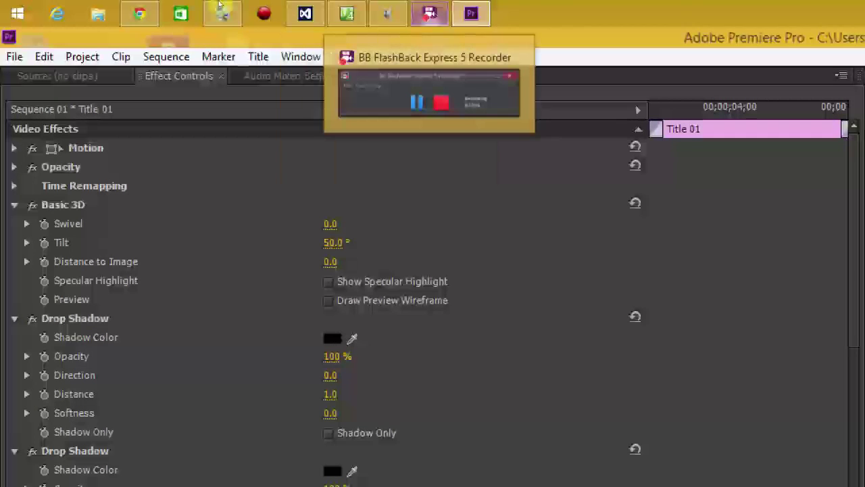
pyautogui.click(430, 14)
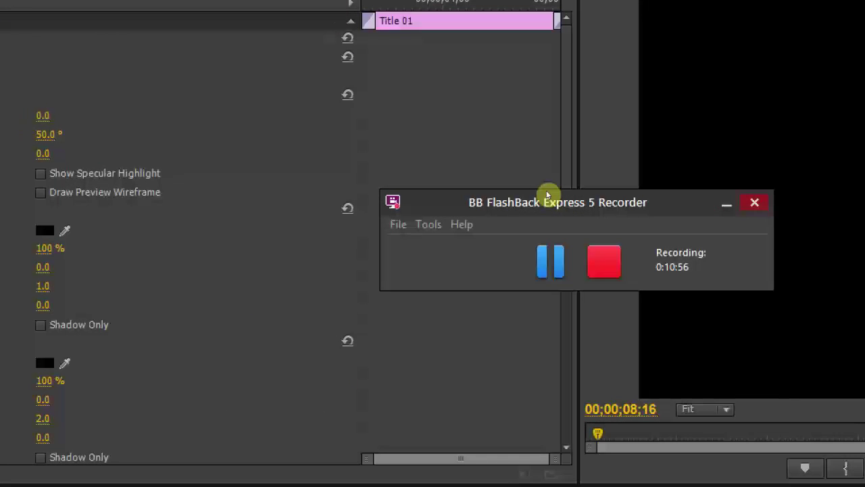